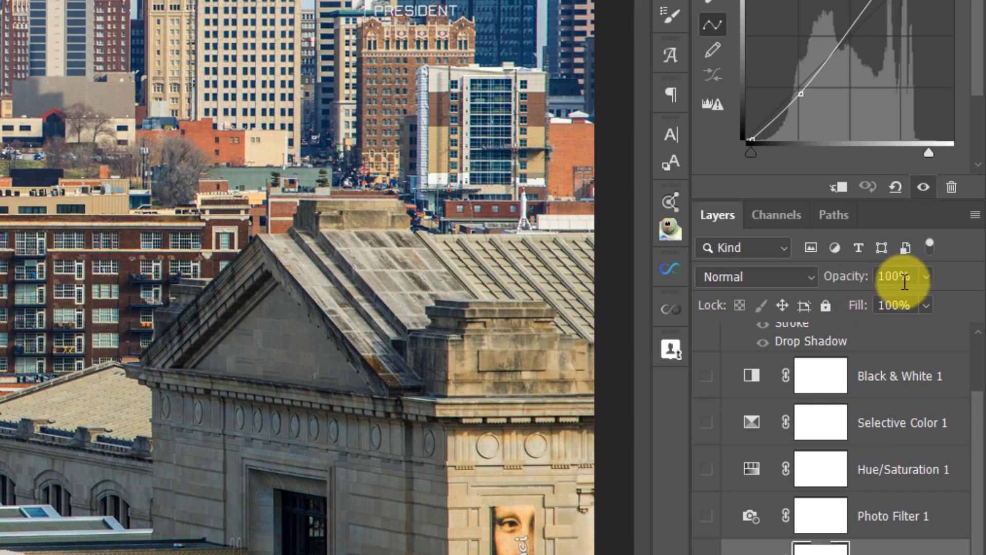
# Step: Lower the Curves 1 layer's opacity to 0% and toggle its visibility to compare the image
pyautogui.click(925, 276)
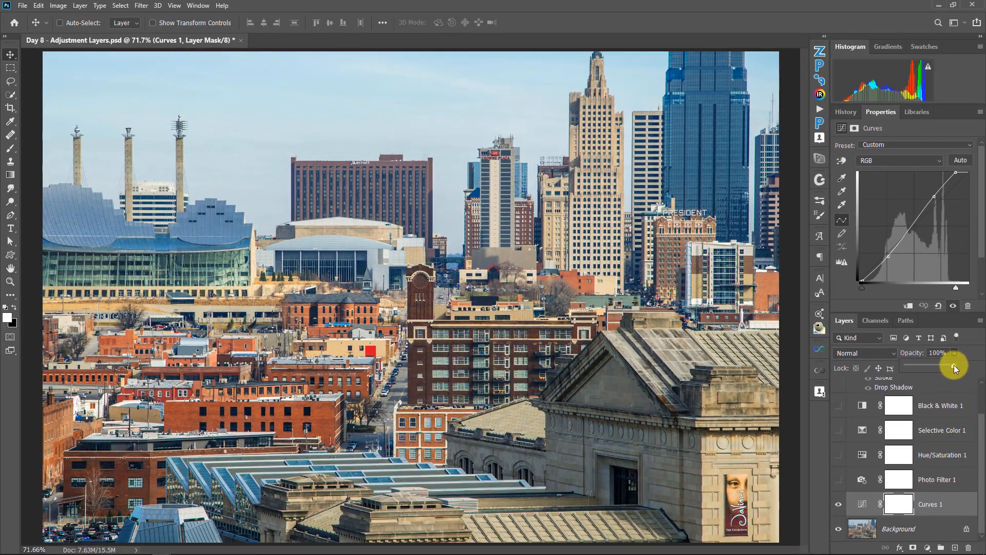
pyautogui.moveTo(954, 365); pyautogui.dragTo(916, 367)
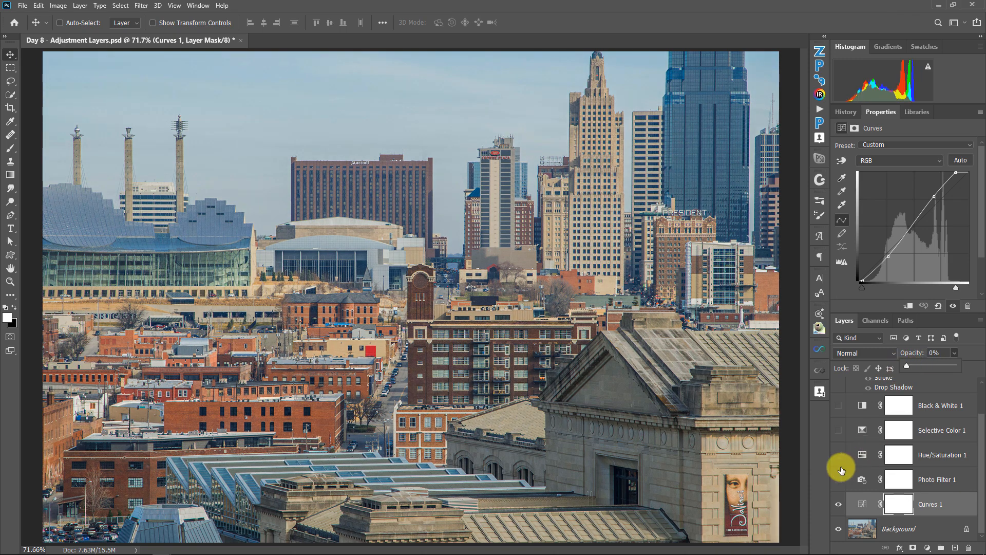
pyautogui.click(838, 504)
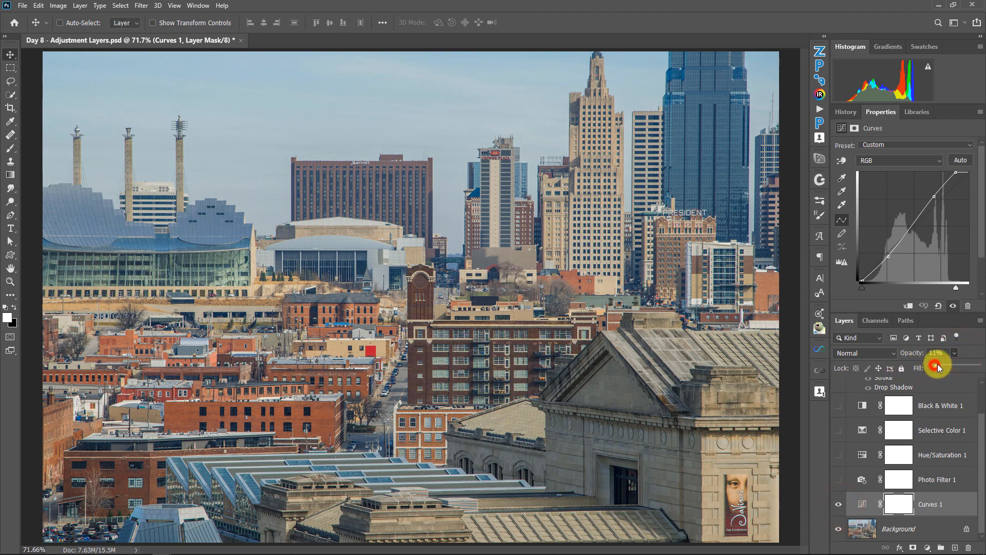
# Step: Try opacities of 25%, 75% and 100% on the Curves 1 layer and settle on 50%
pyautogui.click(939, 353)
pyautogui.write('25')
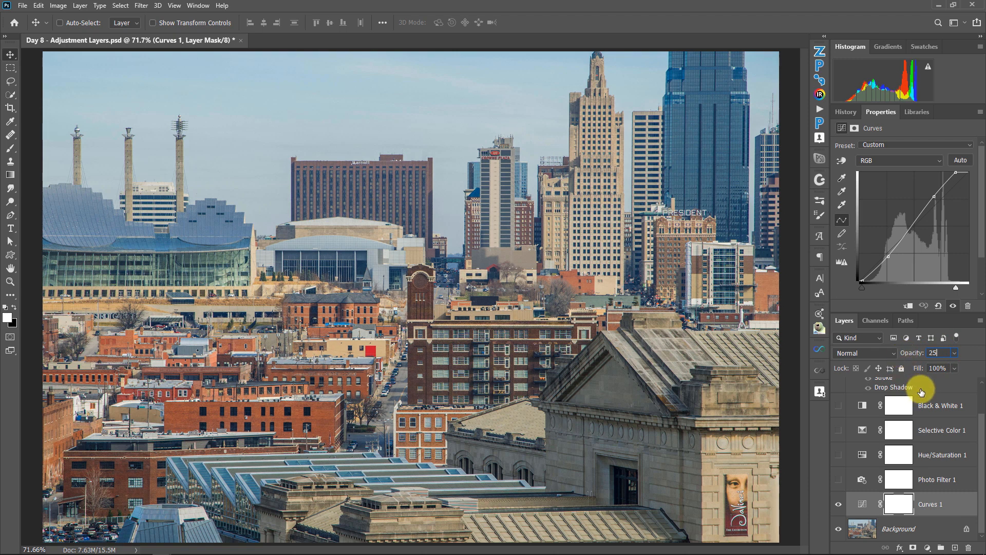
pyautogui.click(939, 353)
pyautogui.moveTo(906, 353); pyautogui.dragTo(883, 353)
pyautogui.write('7')
pyautogui.write('5')
pyautogui.write('100')
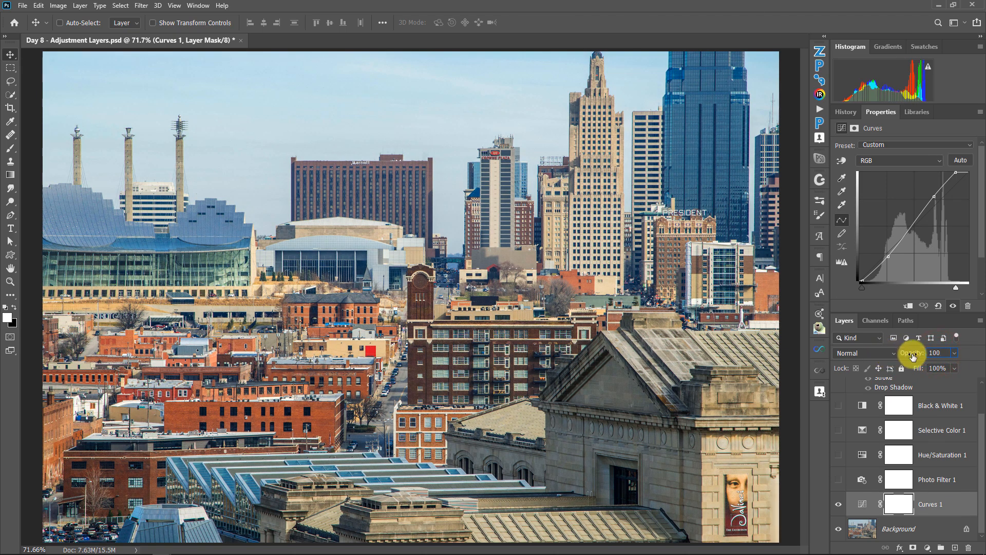
pyautogui.moveTo(945, 354); pyautogui.dragTo(930, 352)
pyautogui.write('50')
# Step: Make the Photo Filter 1 layer visible, open its settings and raise the filter density to 100%
pyautogui.click(838, 479)
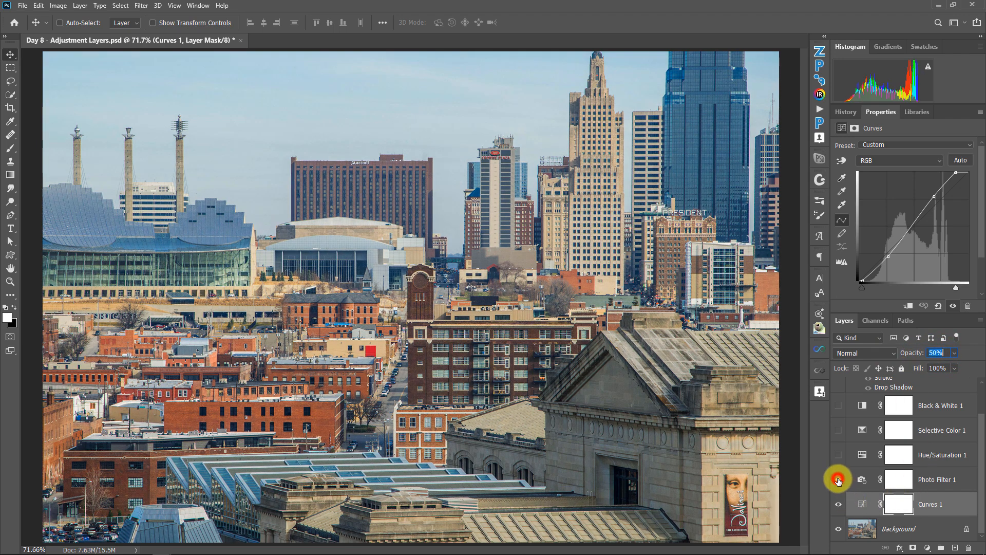
pyautogui.click(863, 480)
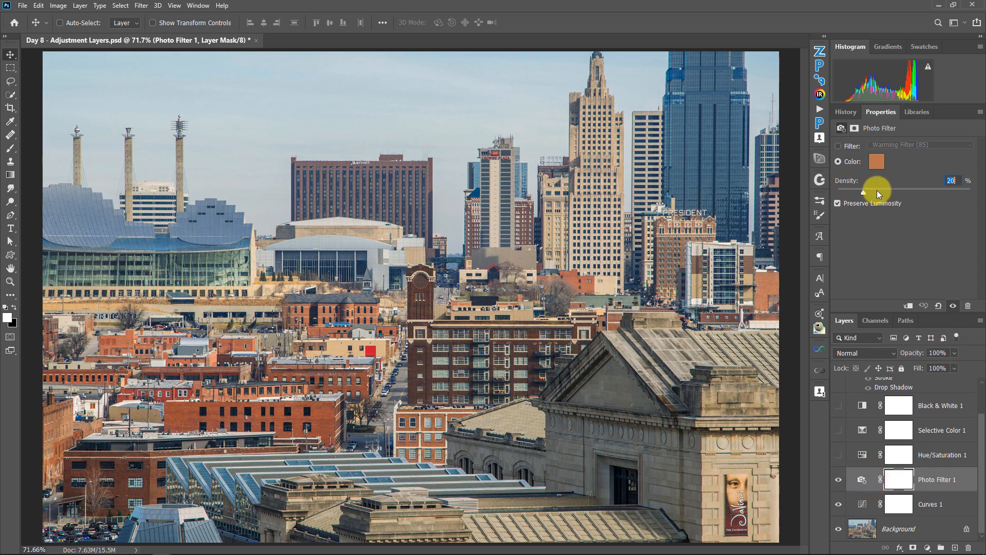
pyautogui.click(863, 192)
pyautogui.moveTo(864, 194); pyautogui.dragTo(976, 204)
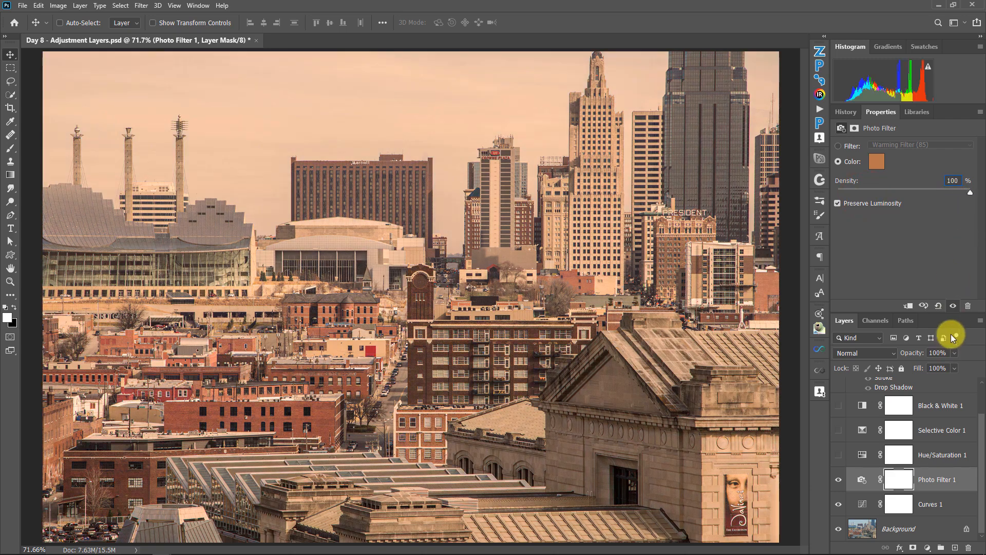
# Step: Set the Photo Filter 1 layer's opacity to 20%
pyautogui.click(945, 350)
pyautogui.write('20')
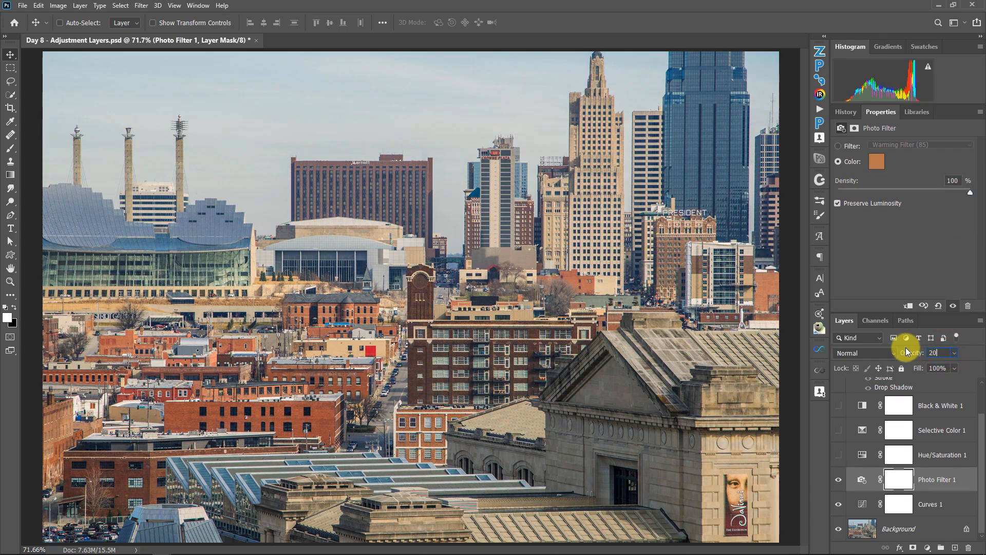
pyautogui.press('Return')
# Step: Set the Photo Filter density to 20%, compare with the layer hidden, and raise the layer's opacity to 100%
pyautogui.doubleClick(954, 180)
pyautogui.write('20')
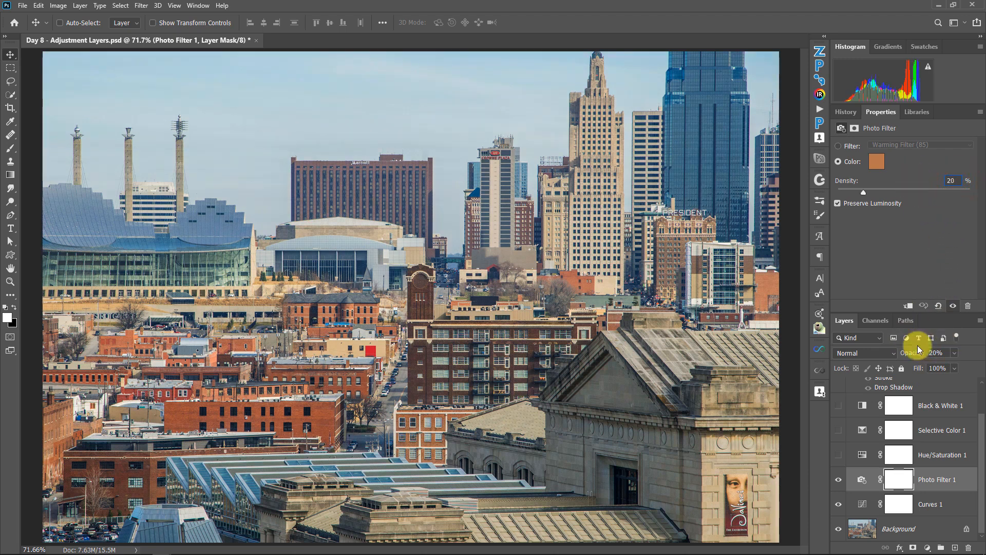
pyautogui.click(839, 479)
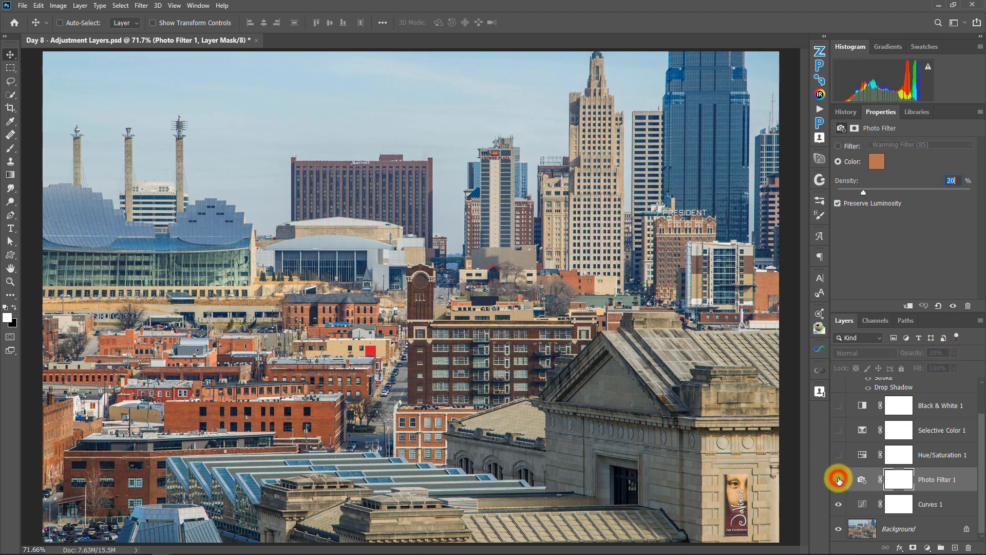
pyautogui.click(952, 352)
pyautogui.moveTo(941, 366); pyautogui.dragTo(980, 365)
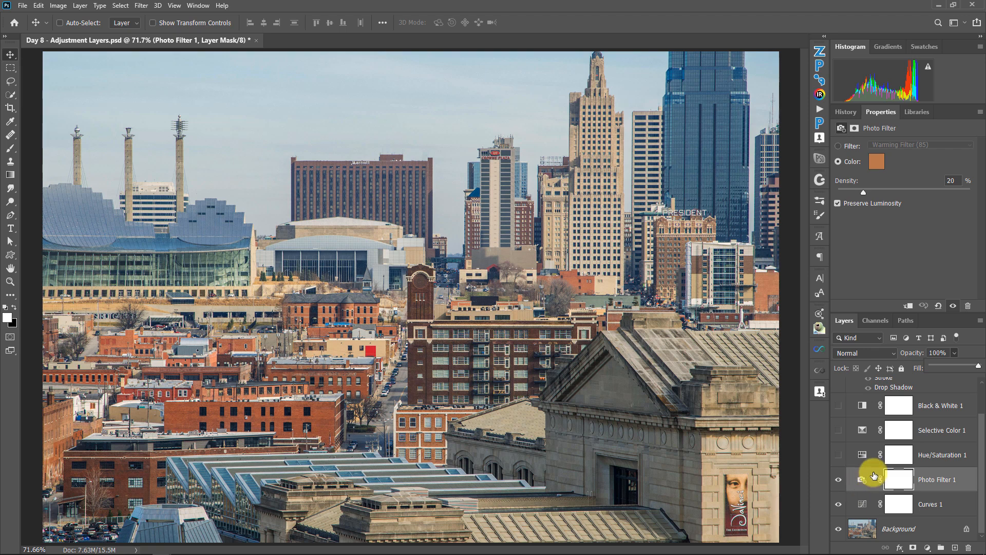
# Step: Turn on the Hue/Saturation 1 layer, compare it on and off, and sample a red brick building to bring up its Reds adjustment
pyautogui.click(839, 455)
pyautogui.click(862, 455)
pyautogui.click(838, 455)
pyautogui.click(838, 455)
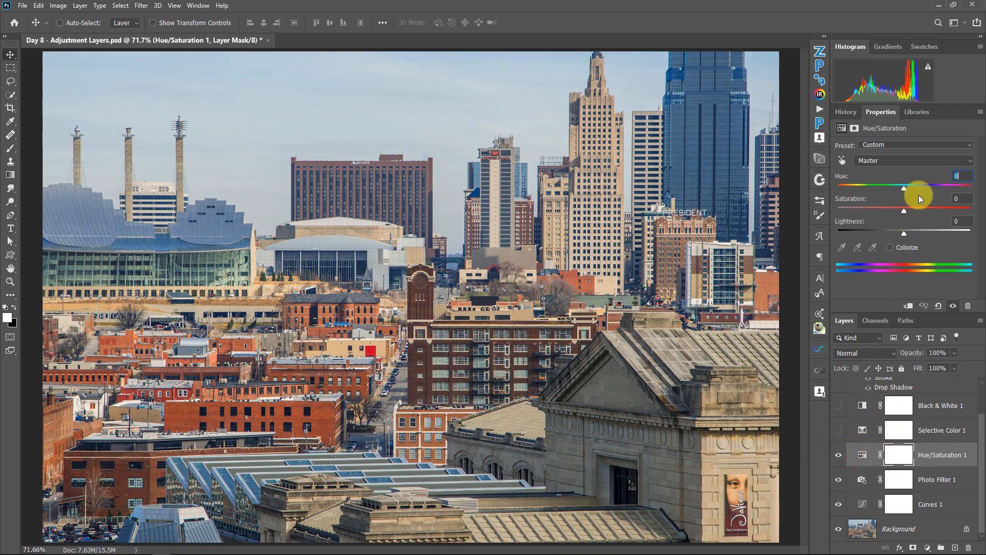
pyautogui.click(843, 164)
pyautogui.click(320, 409)
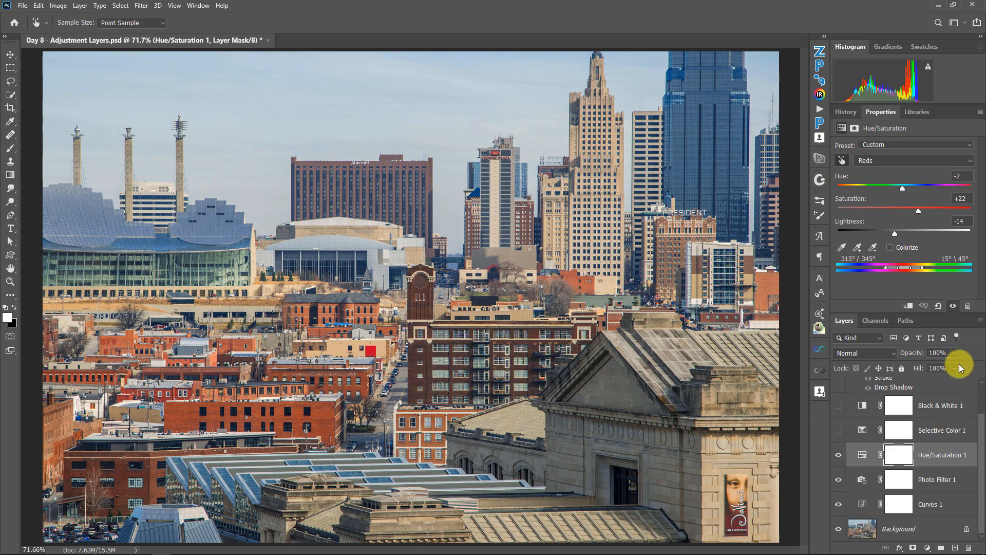
pyautogui.click(937, 453)
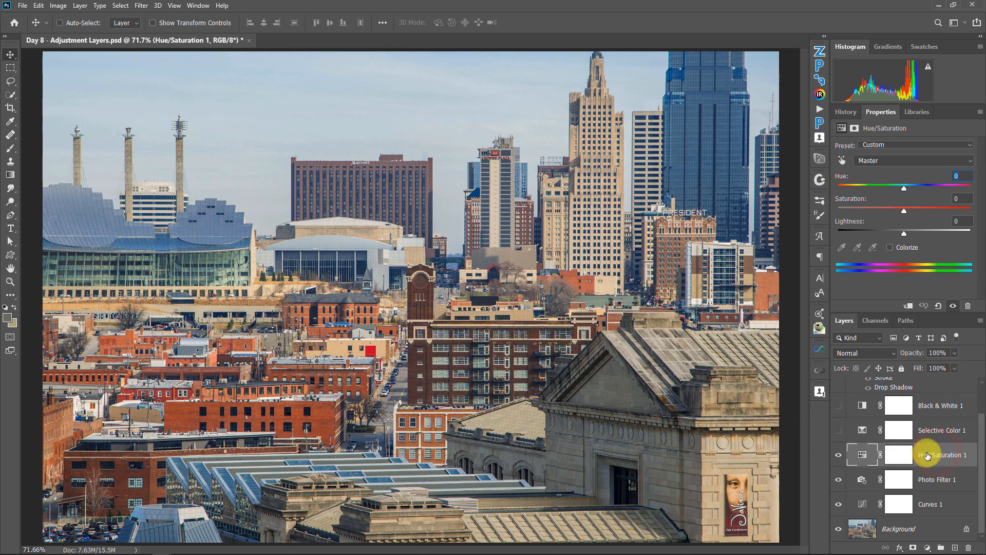
# Step: Try 50% and 100% opacity on the Hue/Saturation 1 layer and settle on 61%
pyautogui.click(954, 353)
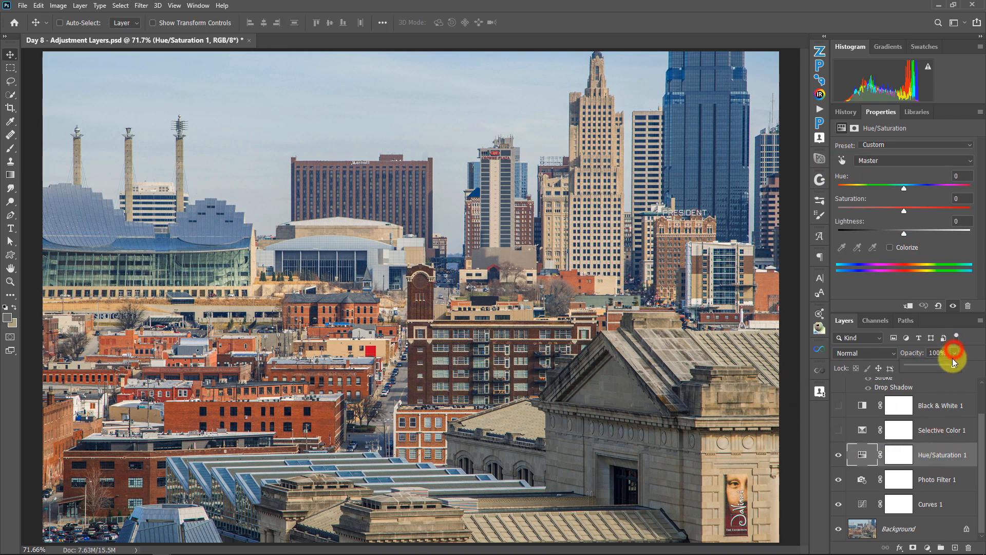
pyautogui.moveTo(953, 363); pyautogui.dragTo(973, 352)
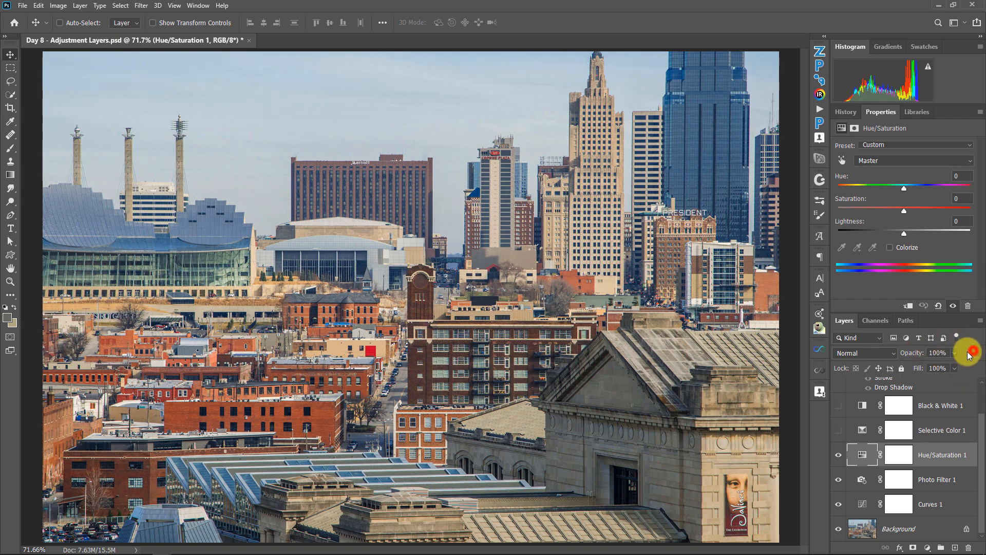
pyautogui.click(947, 352)
pyautogui.write('50')
pyautogui.click(955, 354)
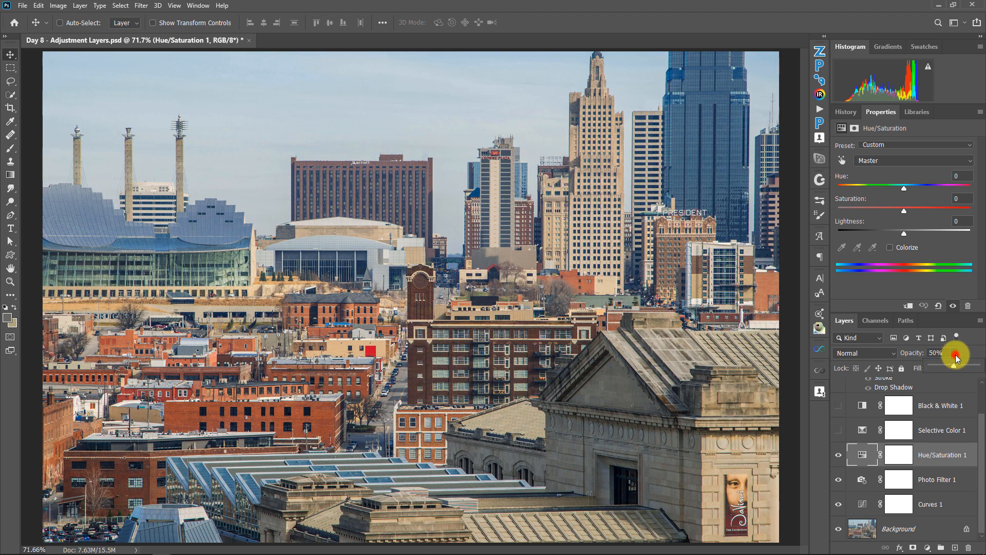
pyautogui.moveTo(953, 362); pyautogui.dragTo(976, 363)
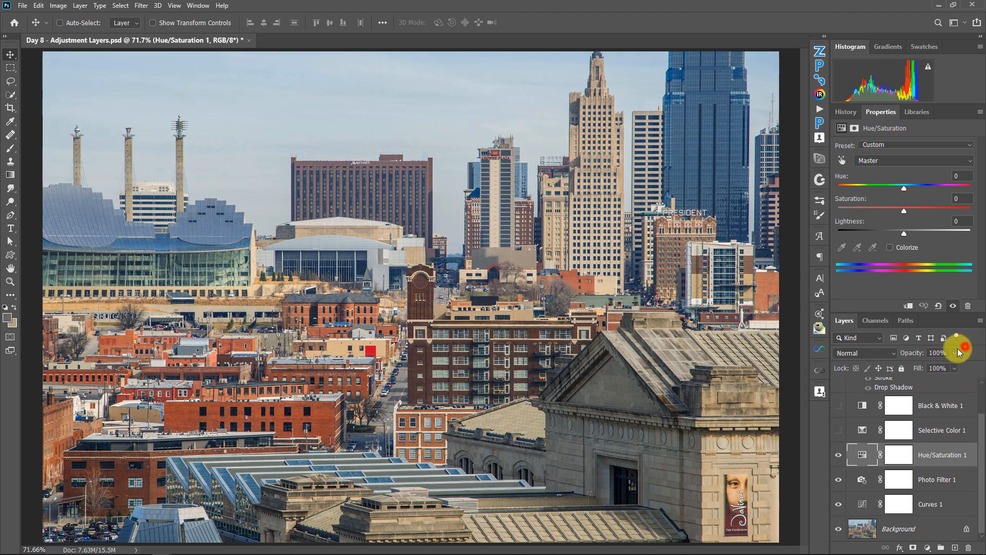
pyautogui.moveTo(920, 353); pyautogui.dragTo(898, 352)
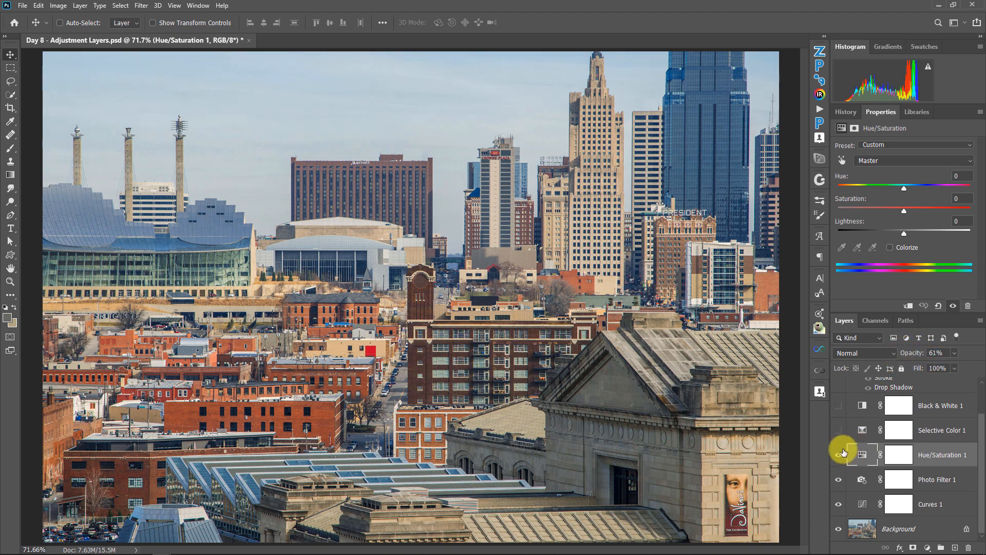
# Step: Turn on the Selective Color 1 and Black & White 1 layers and reduce the Black & White layer's opacity to 74%
pyautogui.click(838, 405)
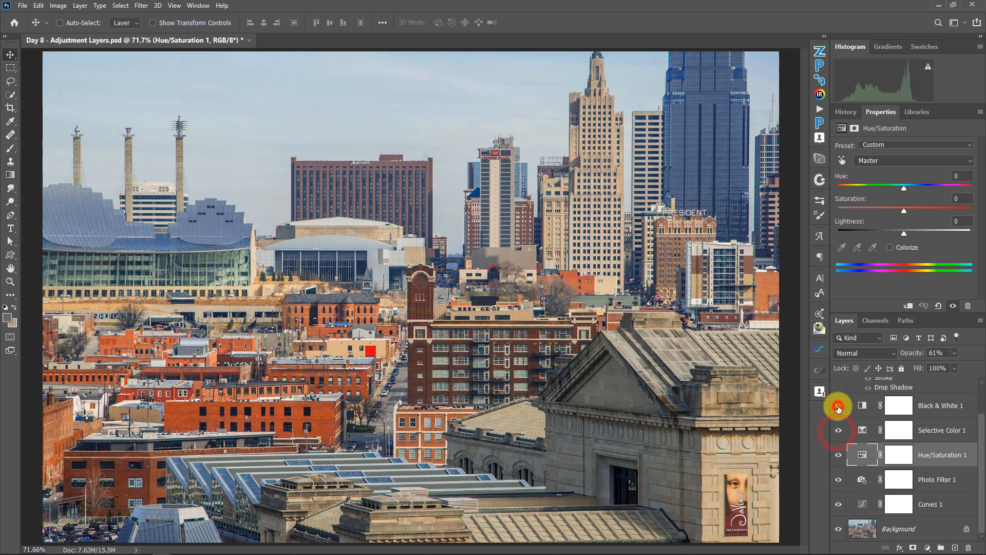
pyautogui.click(862, 405)
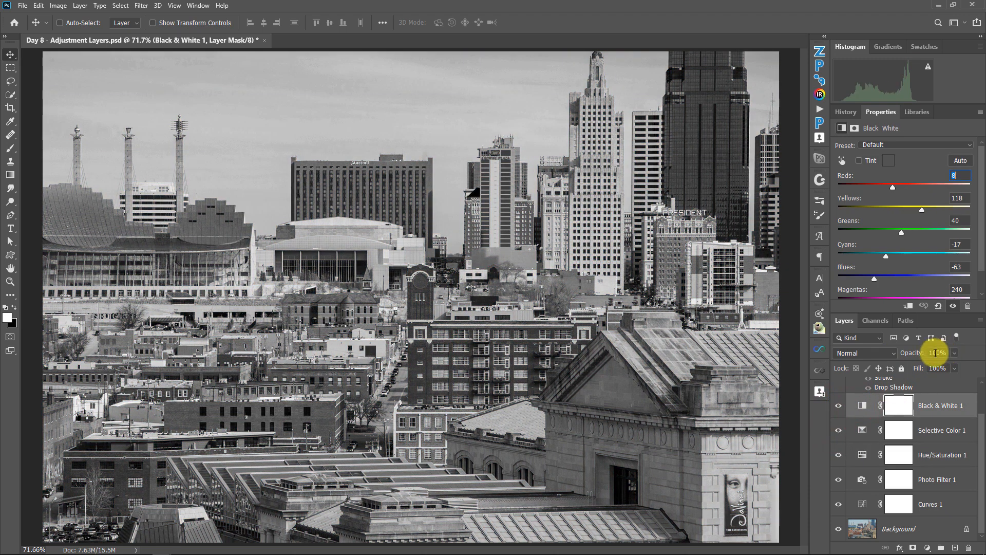
pyautogui.moveTo(923, 354); pyautogui.dragTo(909, 354)
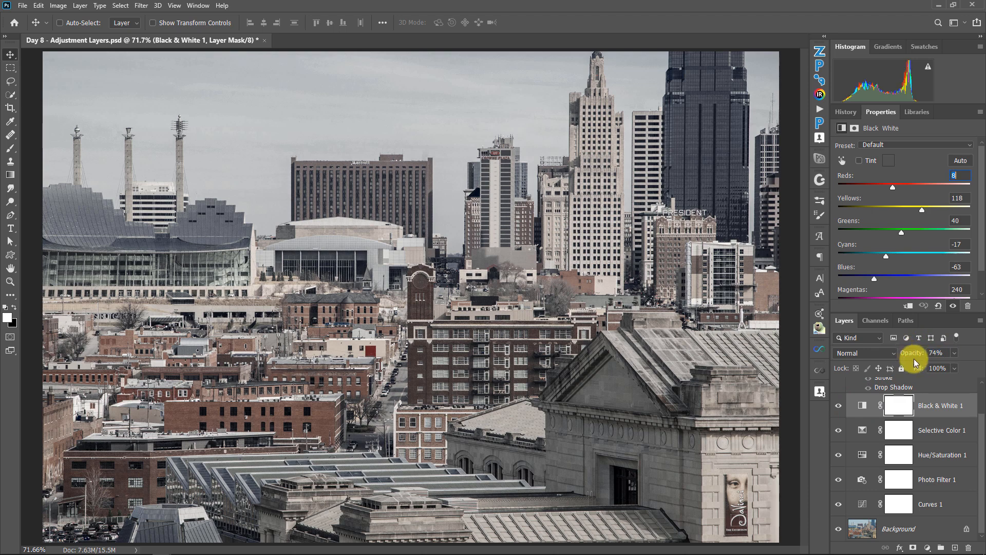
# Step: Set the Black & White 1 layer's opacity to 50%
pyautogui.click(936, 353)
pyautogui.write('500')
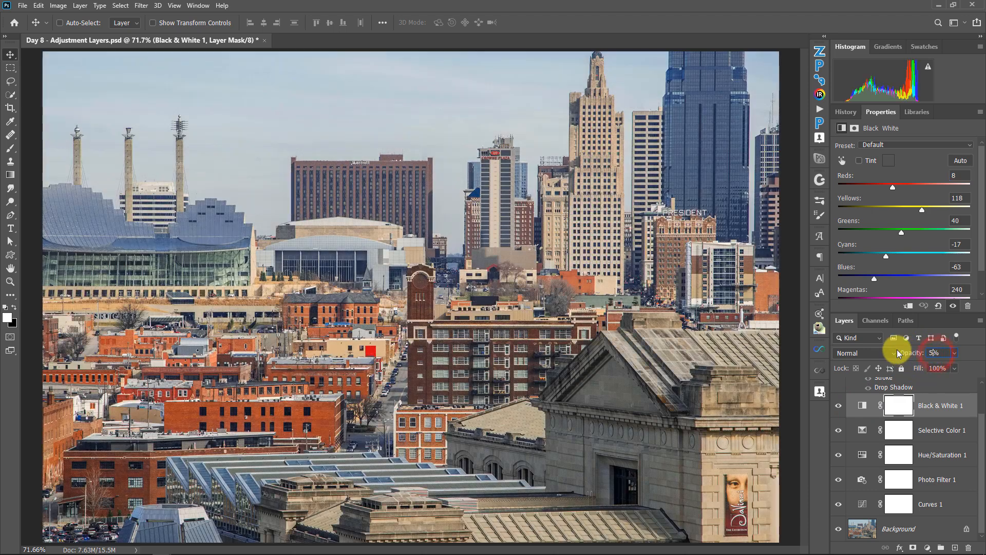
pyautogui.press('Return')
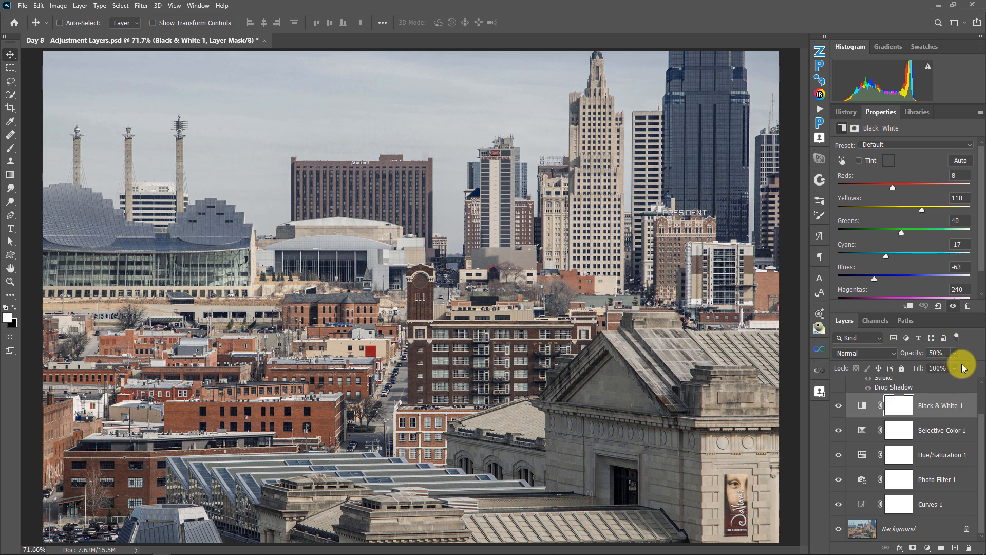
# Step: Raise the Black & White 1 layer's opacity to 100% and reduce it to 70% for a partly desaturated look
pyautogui.click(956, 354)
pyautogui.moveTo(913, 352); pyautogui.dragTo(968, 353)
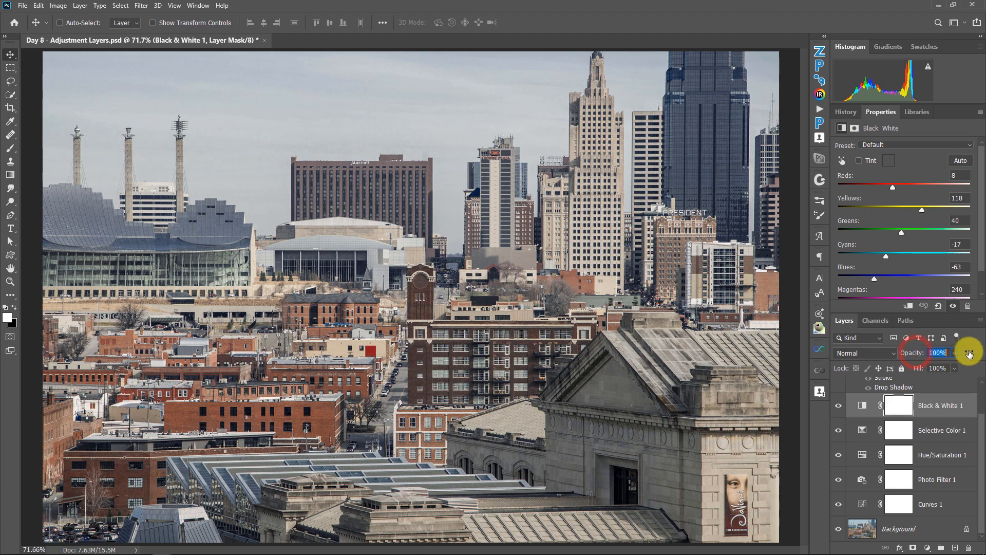
pyautogui.click(937, 353)
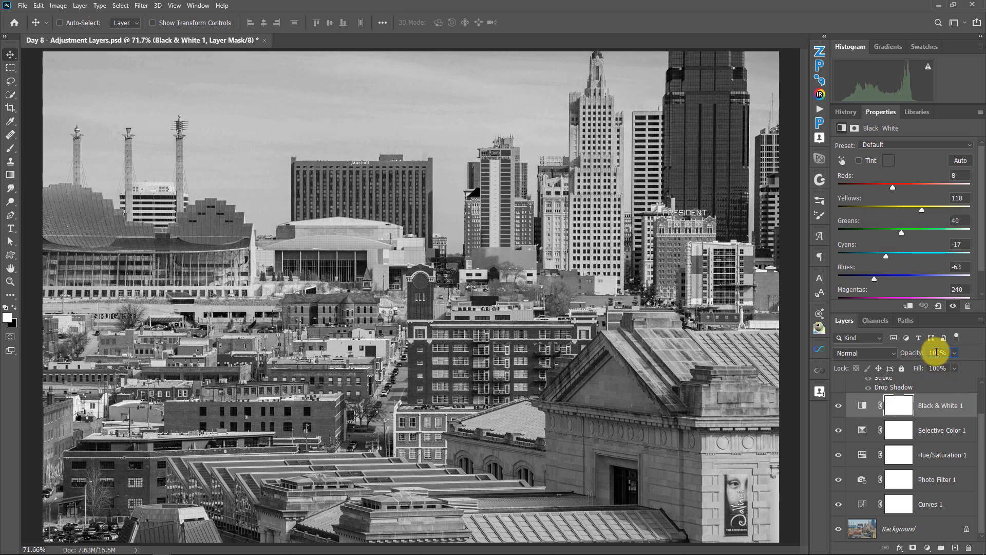
pyautogui.moveTo(919, 356); pyautogui.dragTo(905, 354)
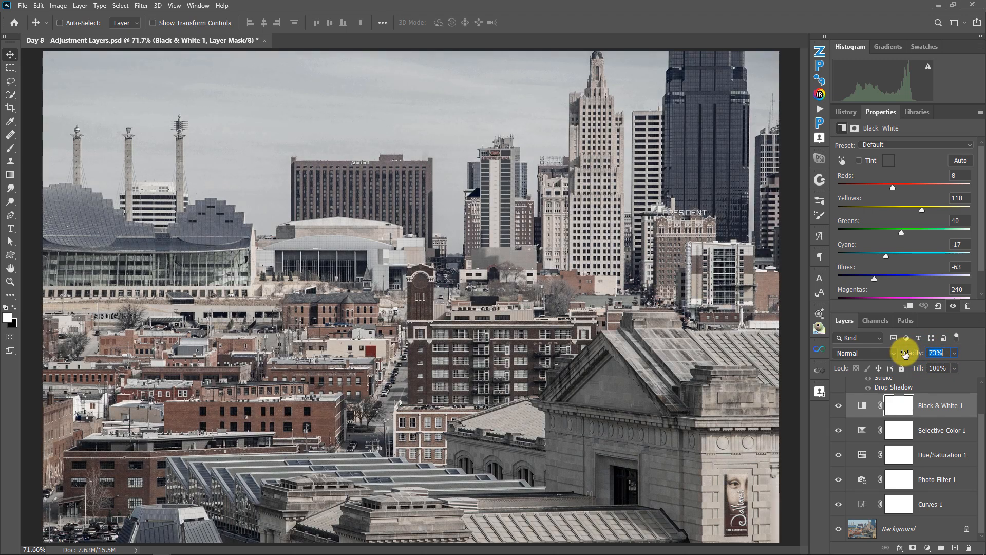
pyautogui.moveTo(905, 354); pyautogui.dragTo(904, 357)
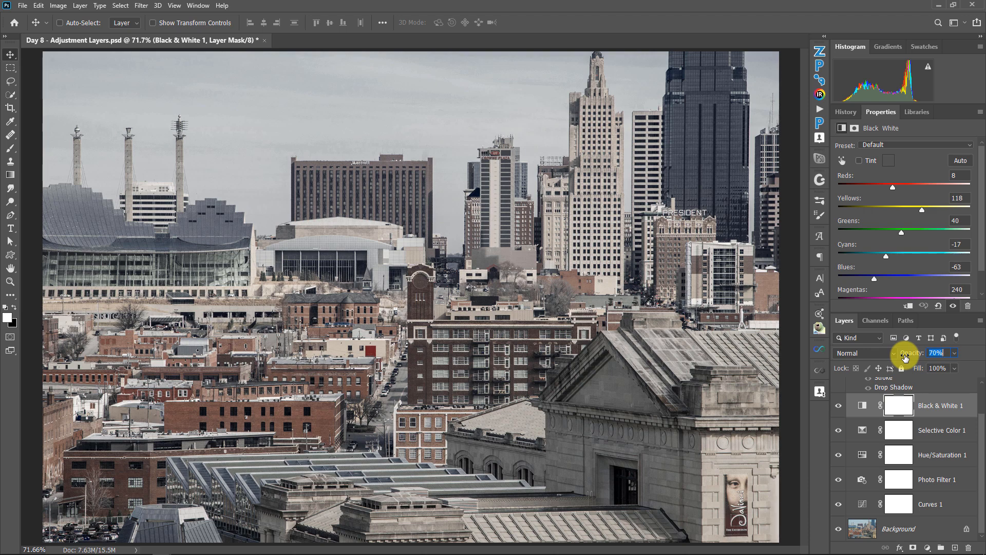
# Step: Make the Kansas CITY, MO text layer visible and select it
pyautogui.scroll(2, 919, 441)
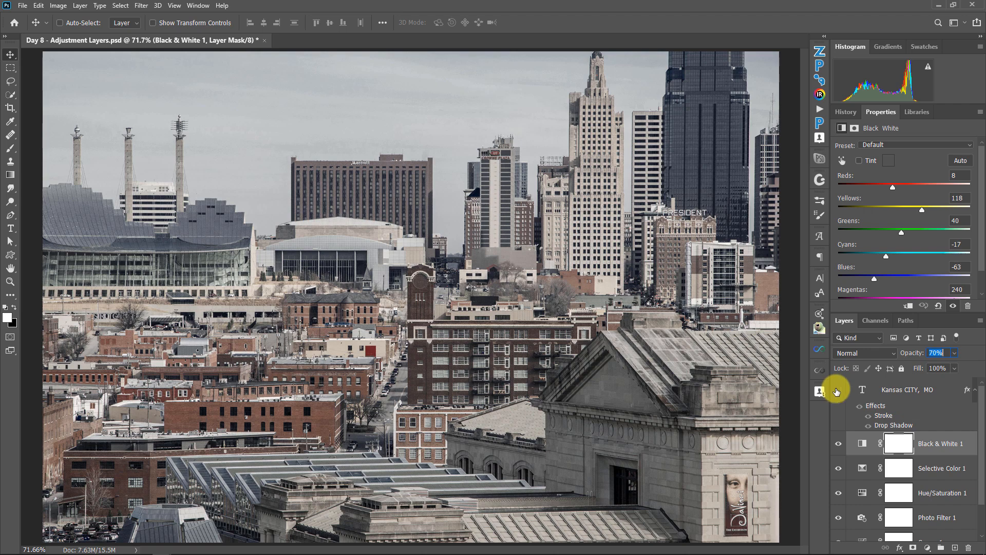
pyautogui.click(837, 391)
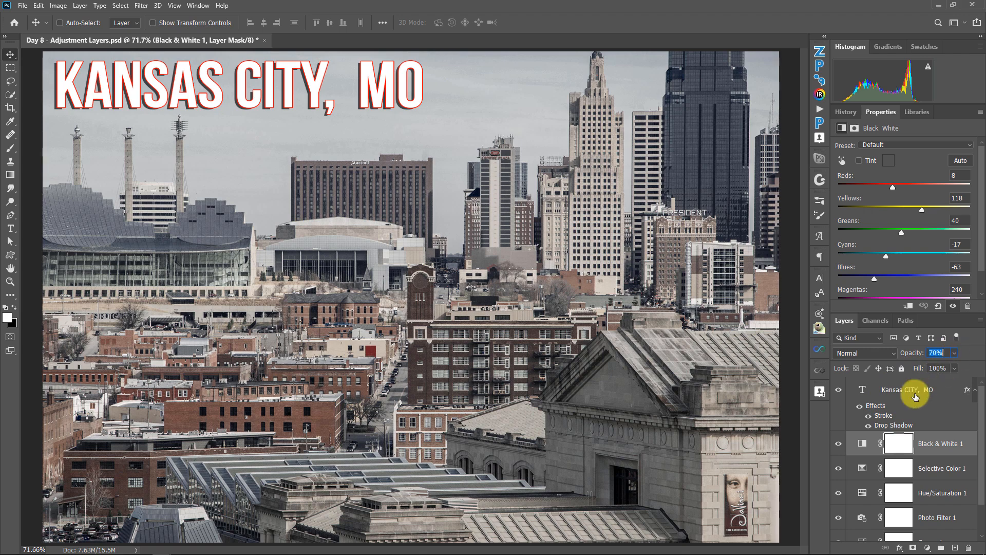
pyautogui.click(896, 392)
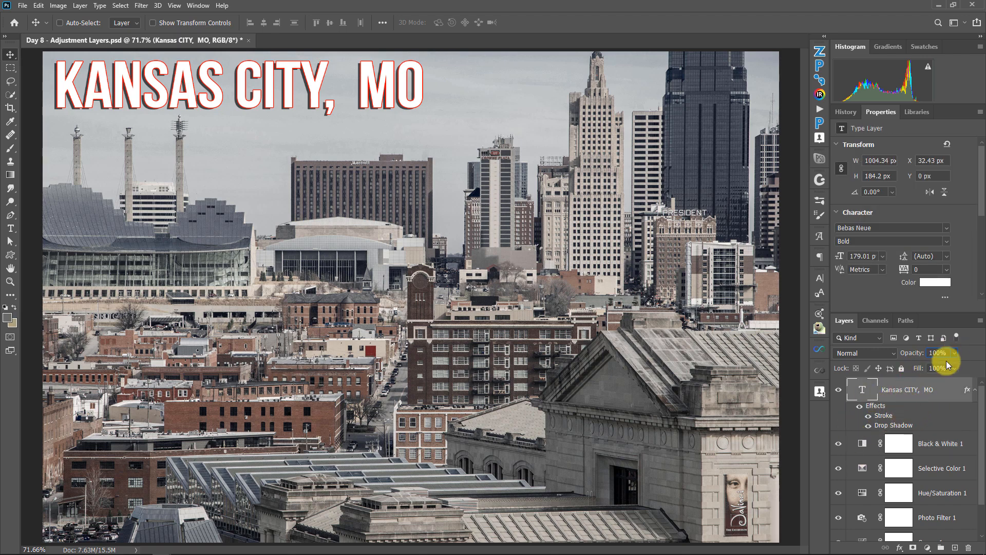
# Step: Examine the settings of the Black & White, Selective Color and Hue/Saturation adjustment layers
pyautogui.click(863, 443)
pyautogui.click(861, 473)
pyautogui.click(861, 493)
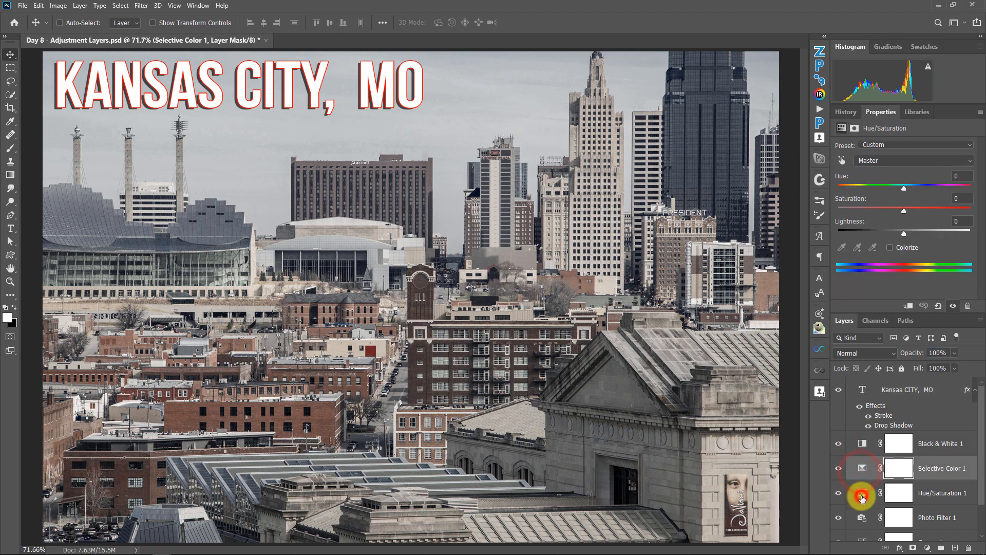
pyautogui.click(862, 442)
pyautogui.click(862, 468)
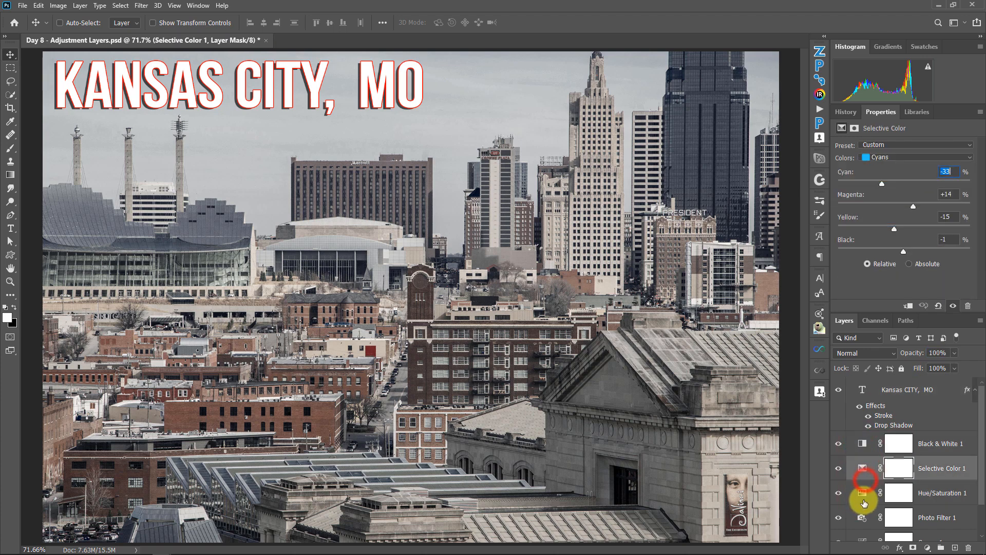
# Step: Compare the Hue/Saturation 1, Black & White 1 and Selective Color 1 layers' settings again, ending on Black & White 1
pyautogui.click(861, 493)
pyautogui.click(854, 445)
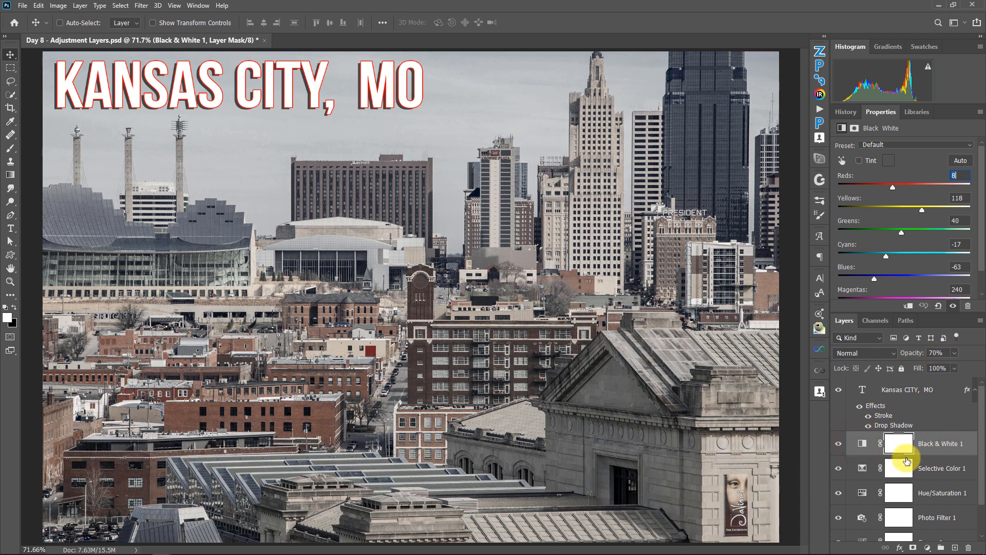
pyautogui.click(866, 468)
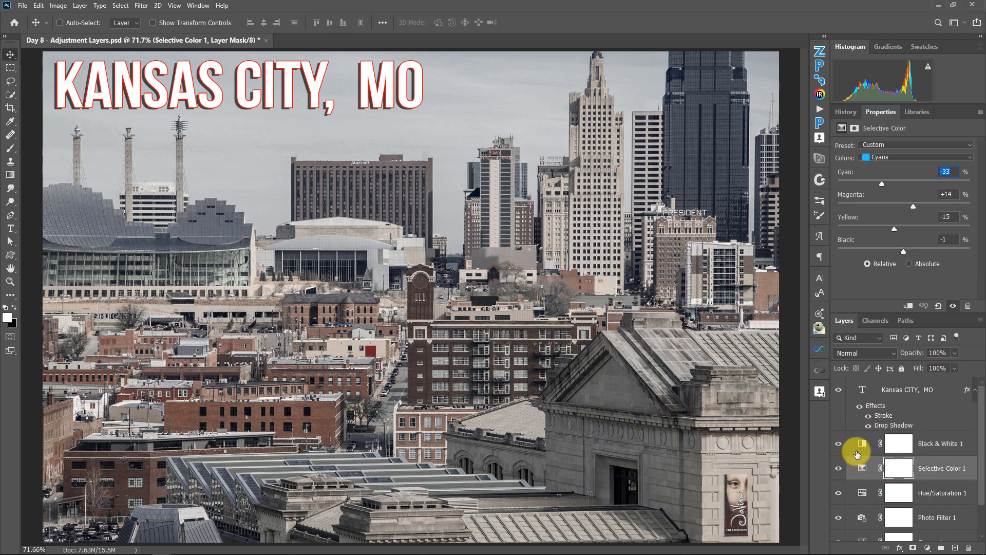
pyautogui.click(862, 442)
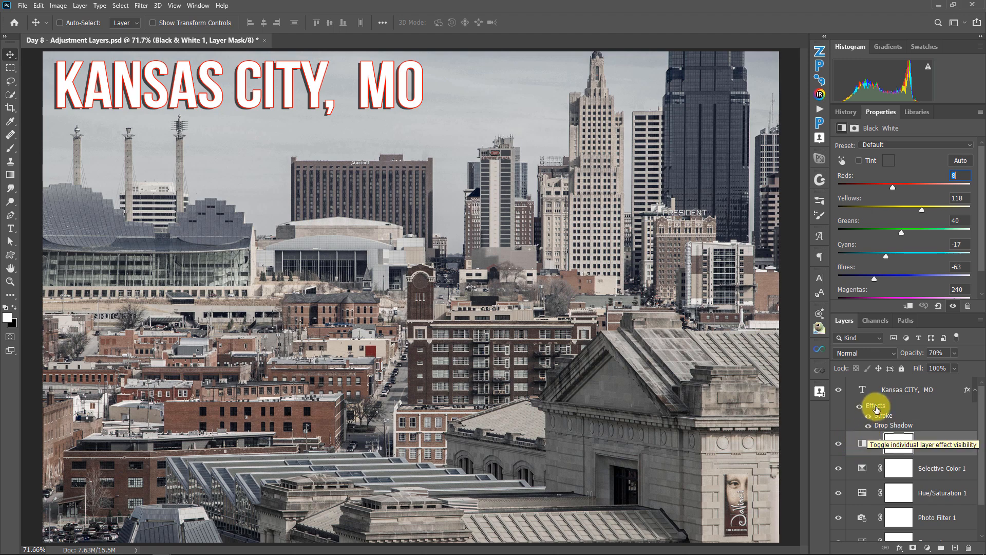
# Step: Select the Kansas CITY, MO text layer, lower its opacity to about 22%, and restore it to 100%
pyautogui.click(896, 390)
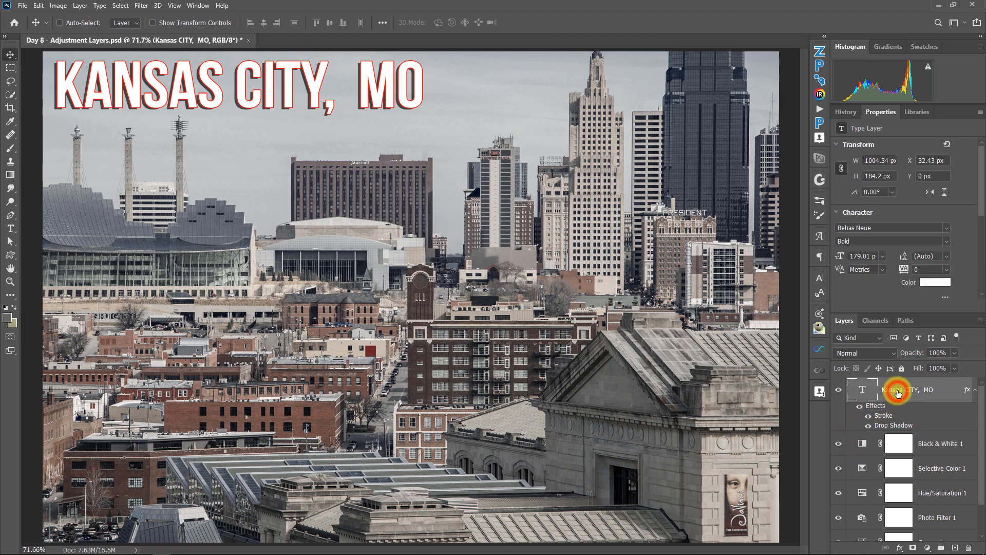
pyautogui.click(955, 352)
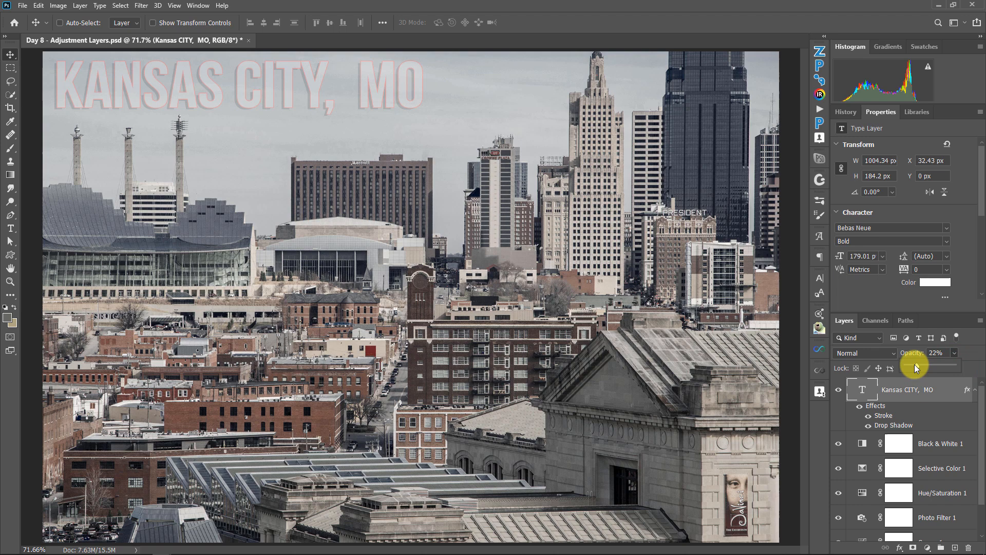
pyautogui.moveTo(916, 367); pyautogui.dragTo(912, 365)
pyautogui.moveTo(932, 363); pyautogui.dragTo(960, 363)
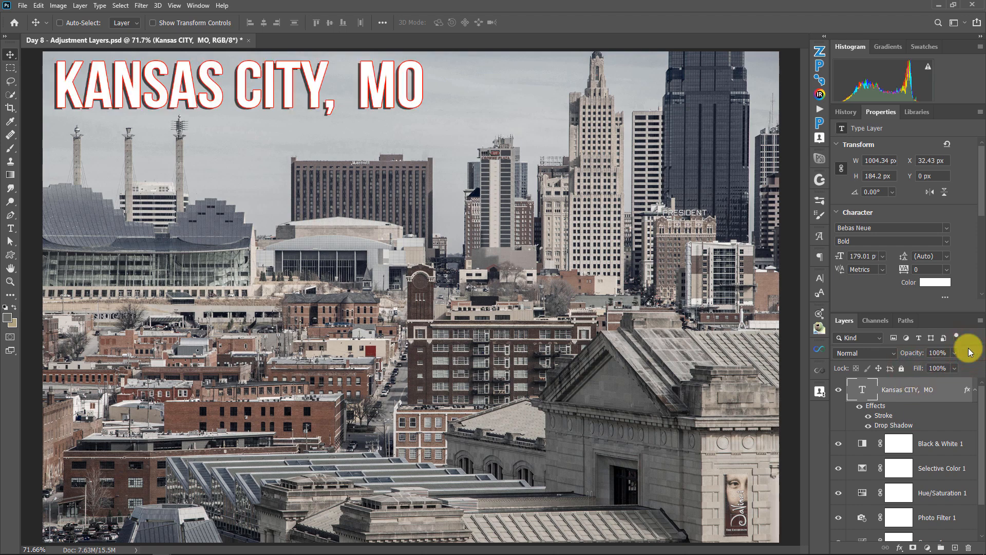
# Step: Compare the Kansas CITY, MO lettering up close at 0% and 100% fill, ending at 0% fill
pyautogui.click(273, 87)
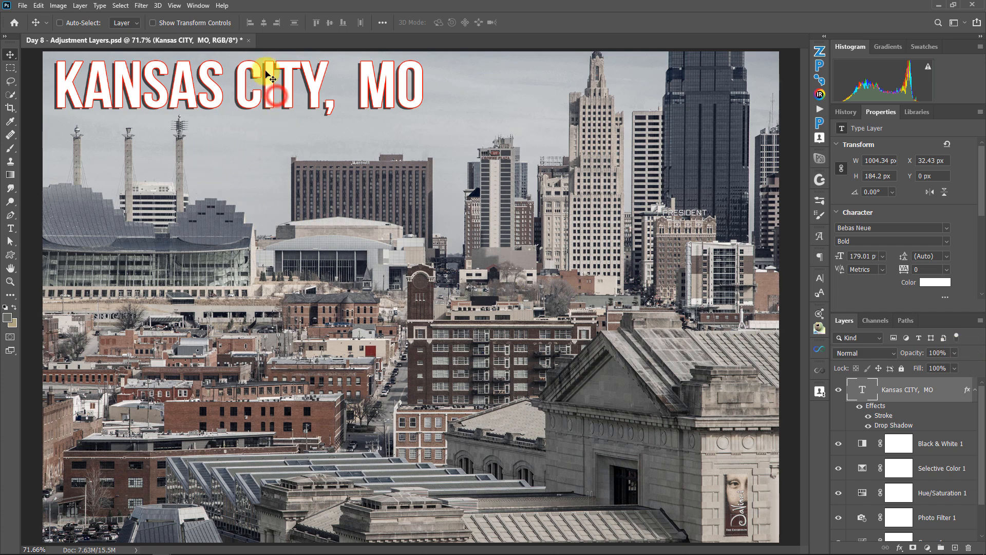
pyautogui.moveTo(264, 60); pyautogui.dragTo(312, 79)
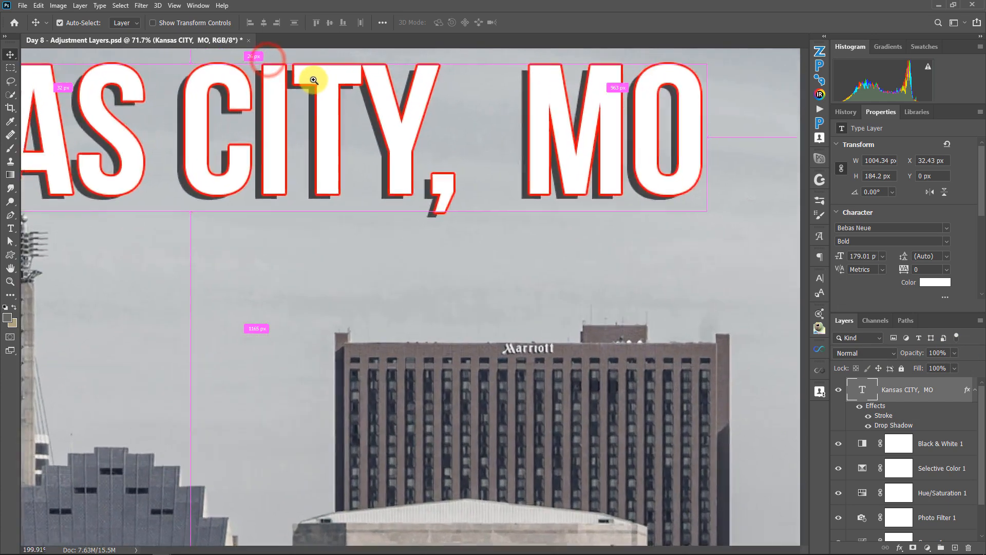
pyautogui.moveTo(432, 124); pyautogui.dragTo(410, 175)
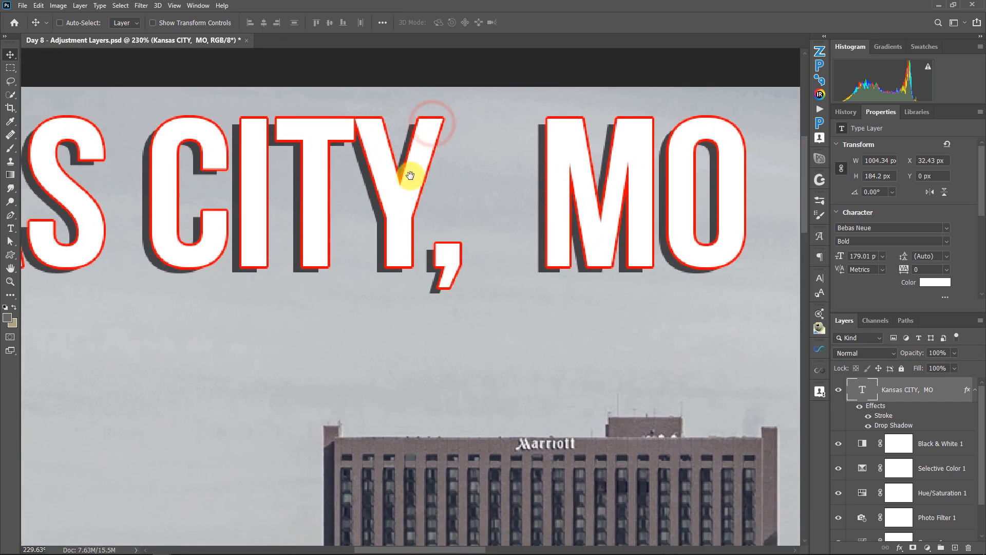
pyautogui.click(954, 367)
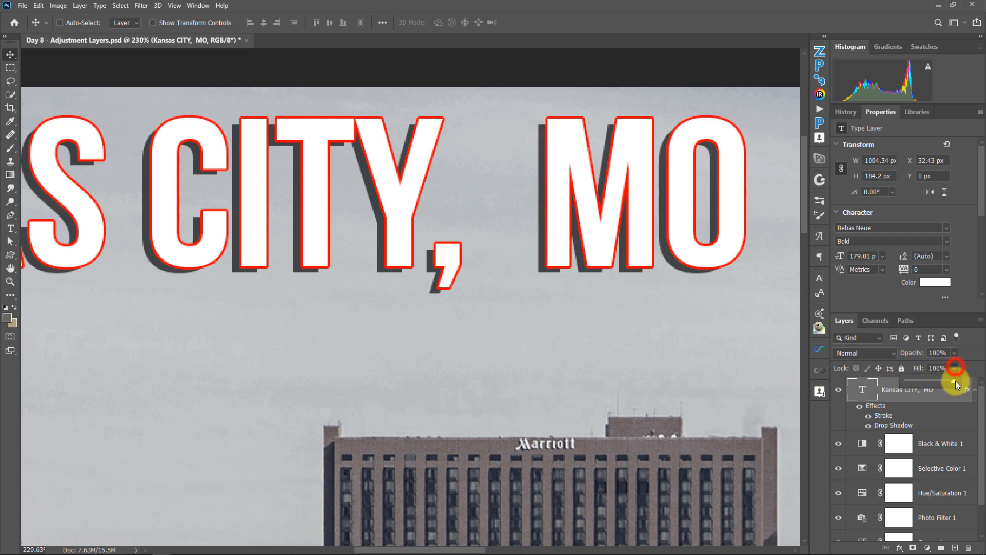
pyautogui.moveTo(945, 379); pyautogui.dragTo(900, 374)
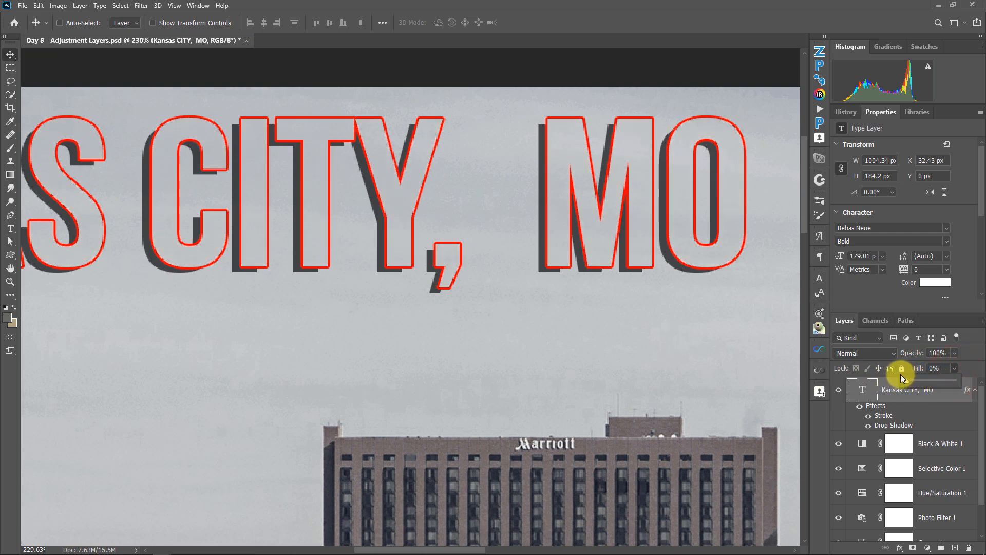
pyautogui.click(879, 400)
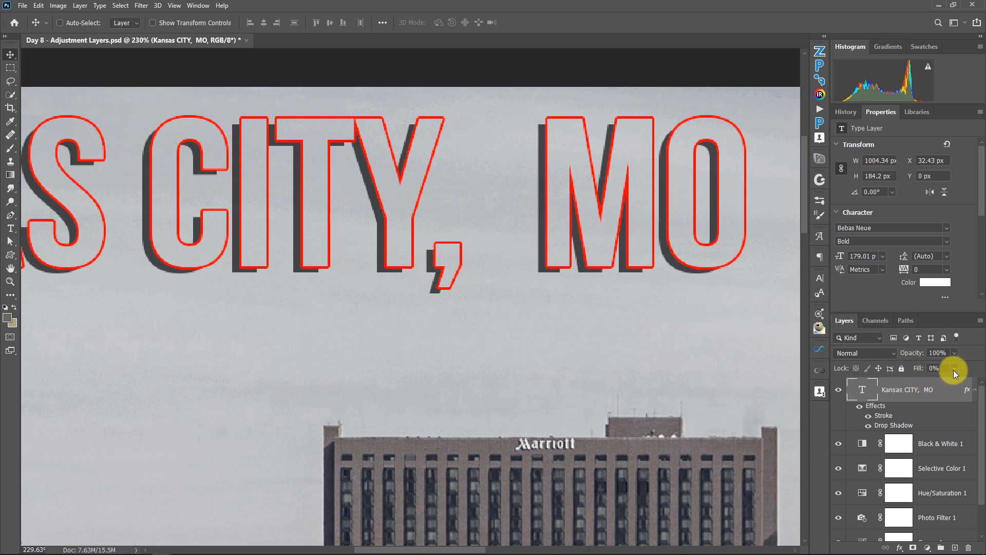
pyautogui.moveTo(934, 380); pyautogui.dragTo(978, 381)
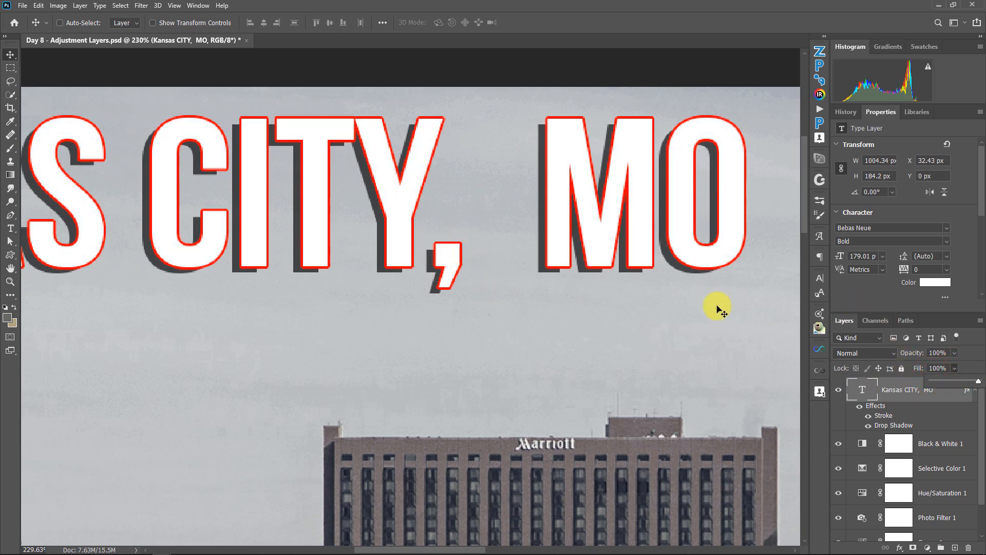
pyautogui.moveTo(977, 385); pyautogui.dragTo(911, 378)
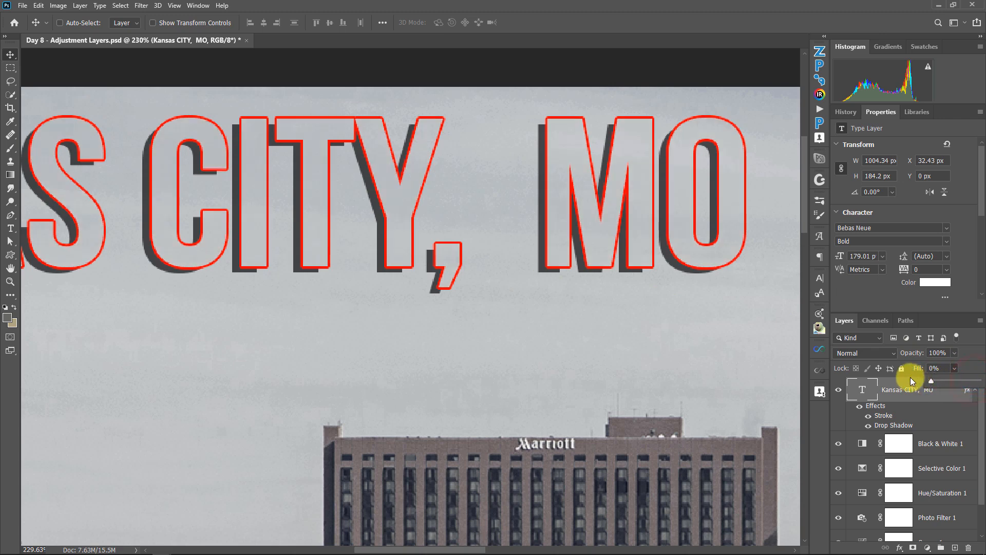
# Step: Toggle the text layer's Stroke and Drop Shadow effects off and on, leaving both effects enabled
pyautogui.click(869, 415)
pyautogui.click(869, 416)
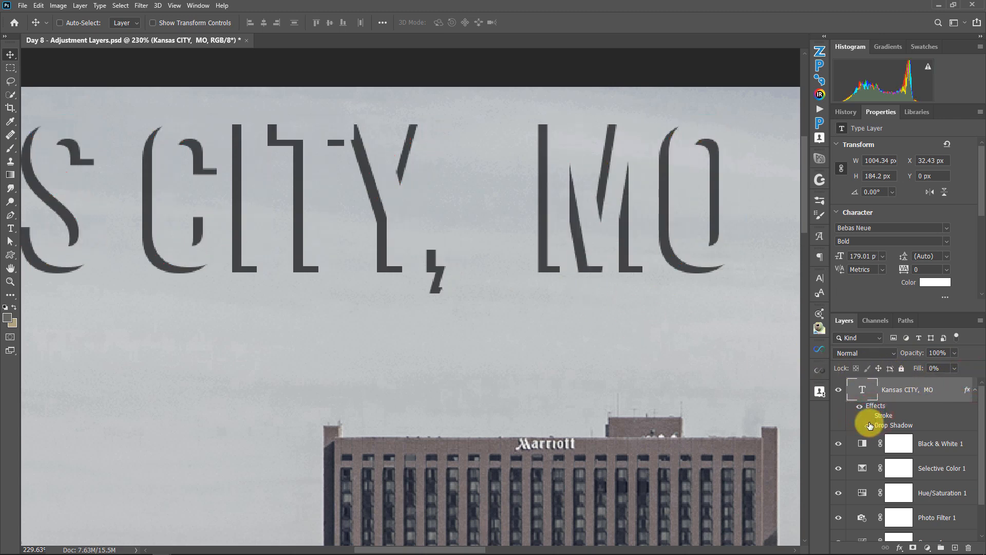
pyautogui.click(869, 424)
pyautogui.click(868, 424)
pyautogui.keyDown('ctrl'); pyautogui.rightClick(638, 323); pyautogui.keyUp('ctrl')
pyautogui.click(645, 326)
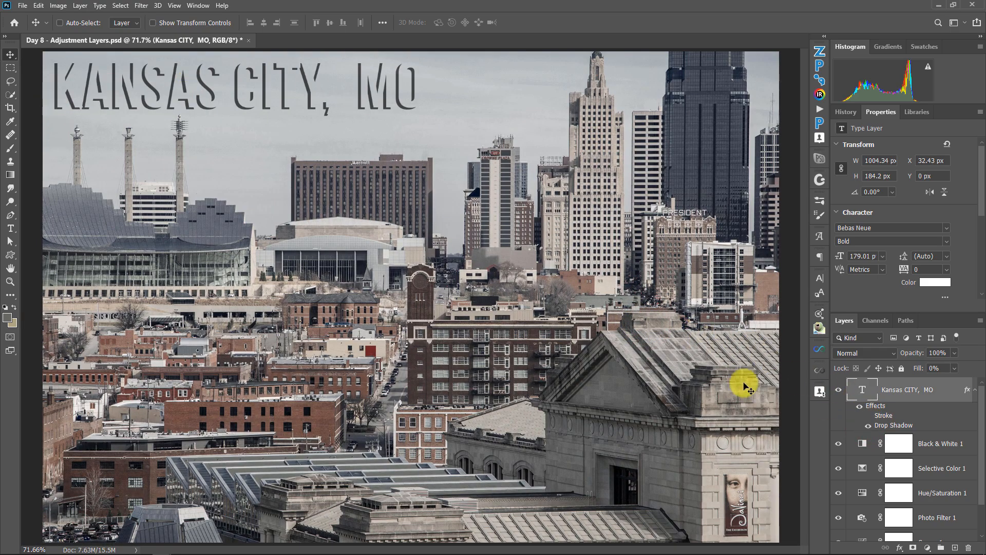
pyautogui.click(868, 415)
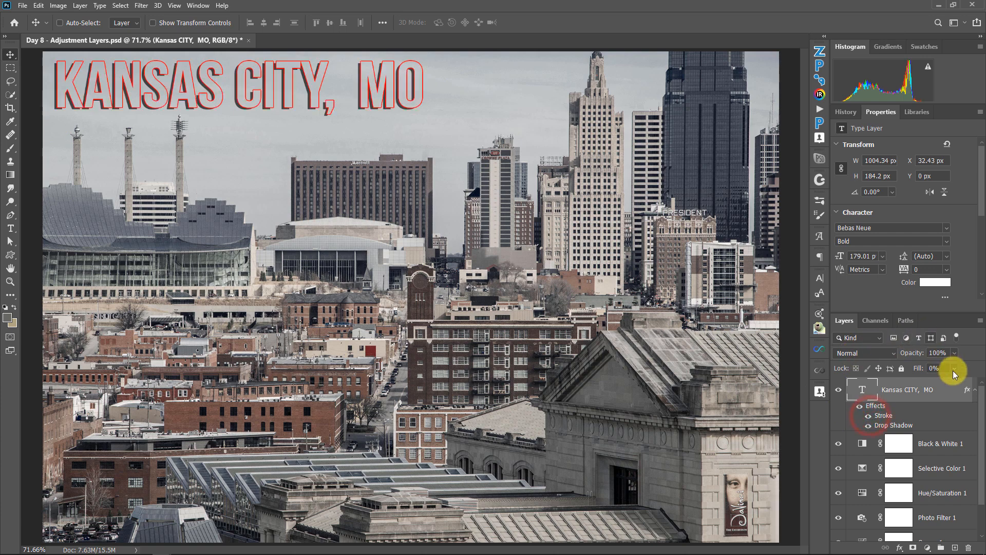
# Step: Compare the text layer at 100% and 0% fill, toggling its Stroke effect at 0%, and end at 100% fill
pyautogui.moveTo(934, 380); pyautogui.dragTo(976, 383)
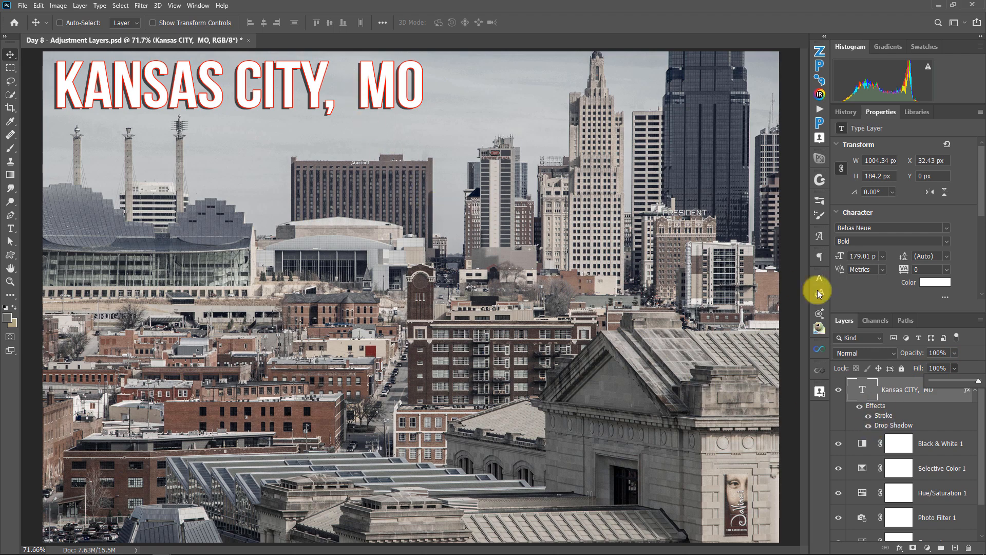
pyautogui.moveTo(978, 380); pyautogui.dragTo(912, 371)
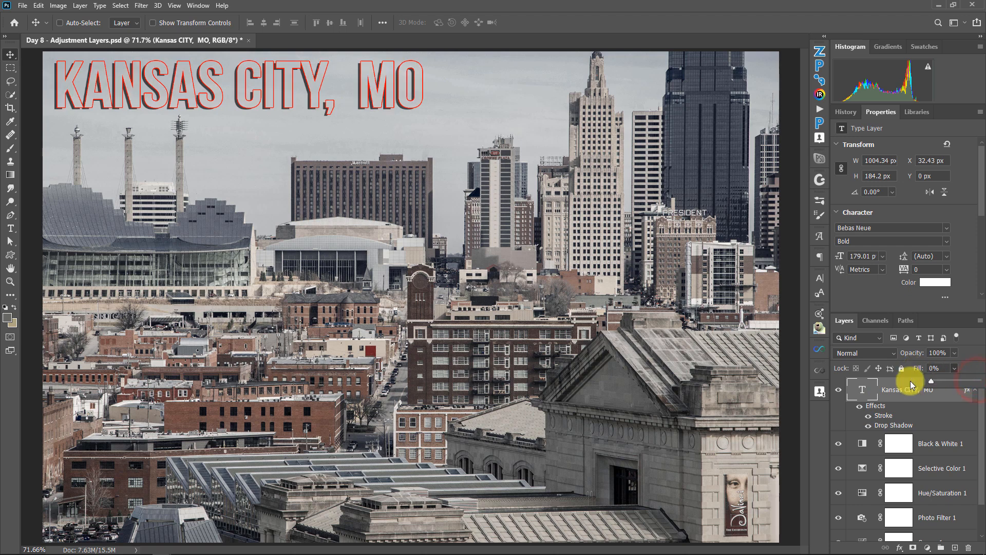
pyautogui.click(868, 415)
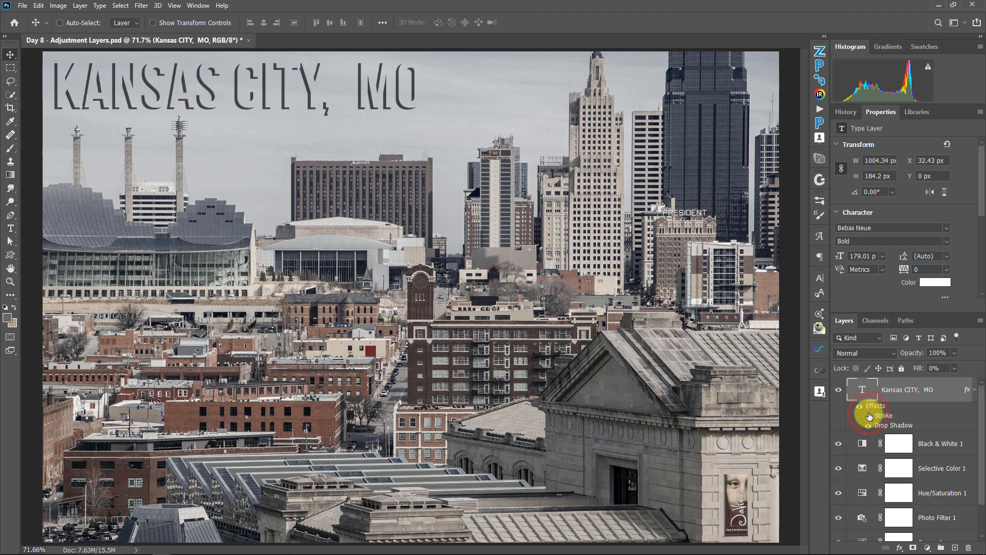
pyautogui.click(867, 415)
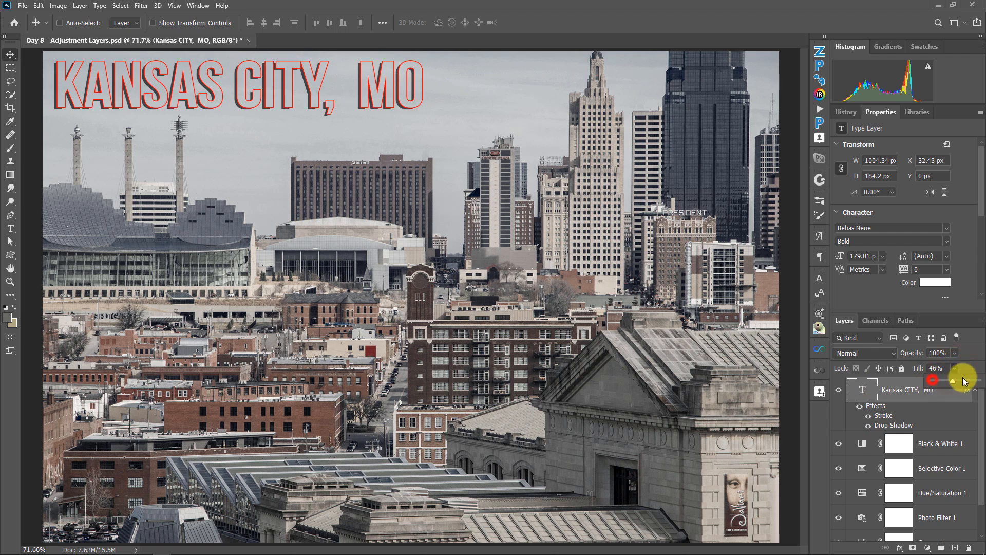
pyautogui.moveTo(958, 378); pyautogui.dragTo(978, 381)
# Step: Lower the Kansas CITY, MO text layer's opacity to 0% and restore it to 100%
pyautogui.click(955, 353)
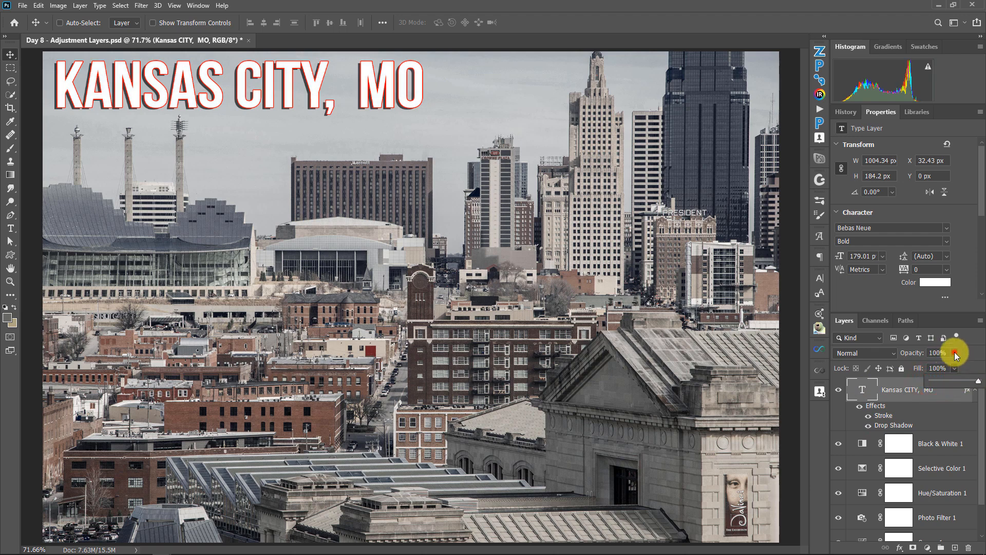
pyautogui.moveTo(930, 363); pyautogui.dragTo(868, 359)
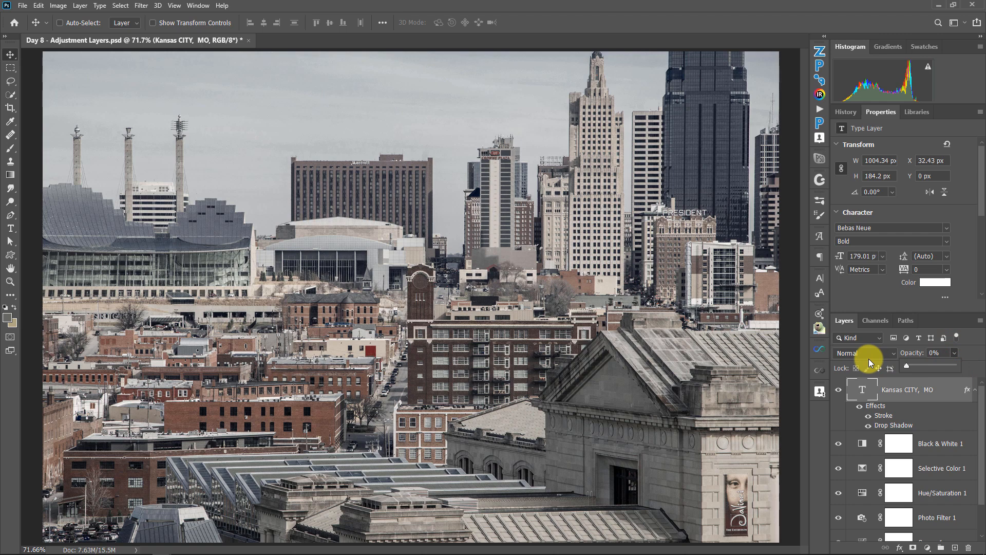
pyautogui.moveTo(963, 362); pyautogui.dragTo(975, 359)
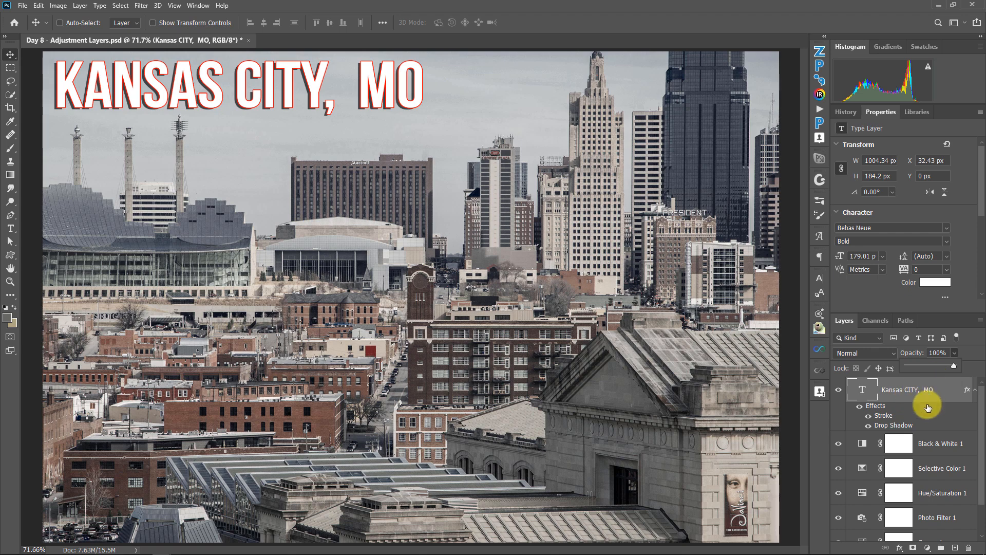
# Step: Try the fill slider on the Kansas CITY, MO text layer, leaving its fill at 100%
pyautogui.click(956, 368)
pyautogui.moveTo(956, 377)
pyautogui.mouseDown()
pyautogui.moveTo(905, 377)
pyautogui.moveTo(982, 375)
pyautogui.moveTo(972, 366)
pyautogui.mouseUp()
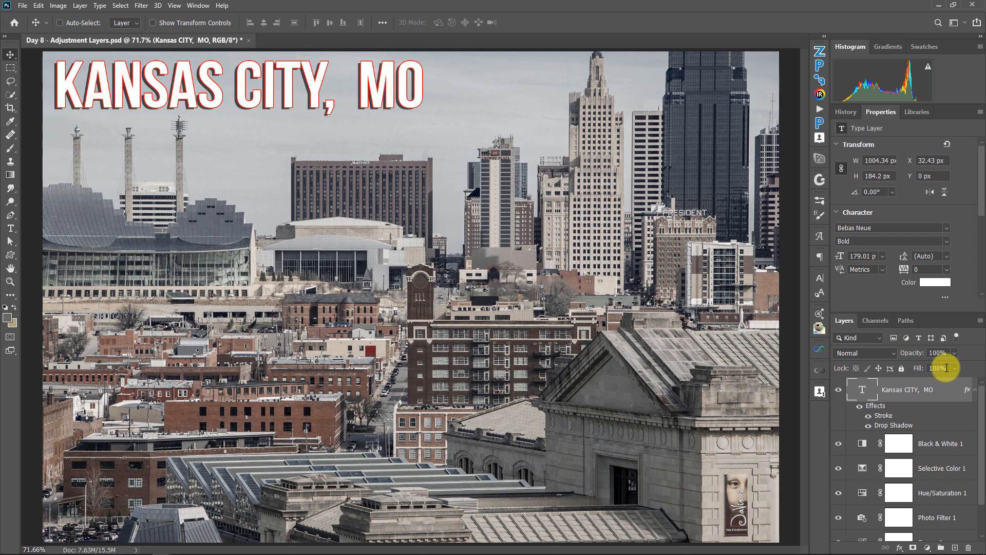
pyautogui.click(966, 371)
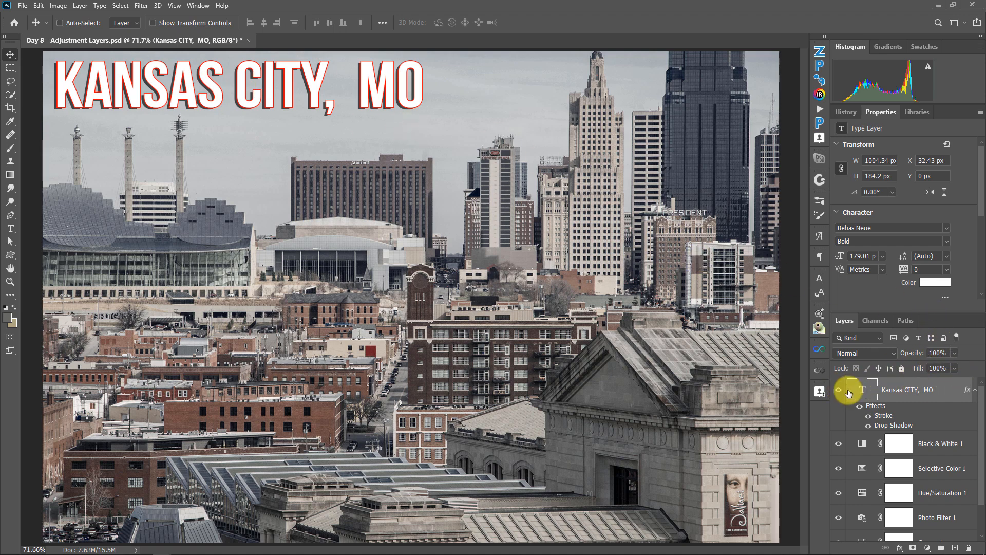
pyautogui.click(840, 443)
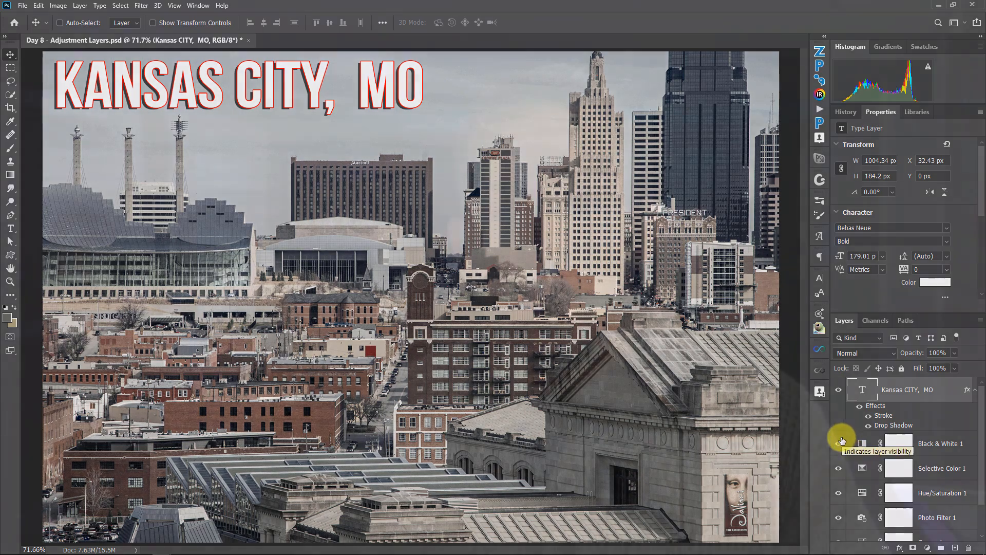